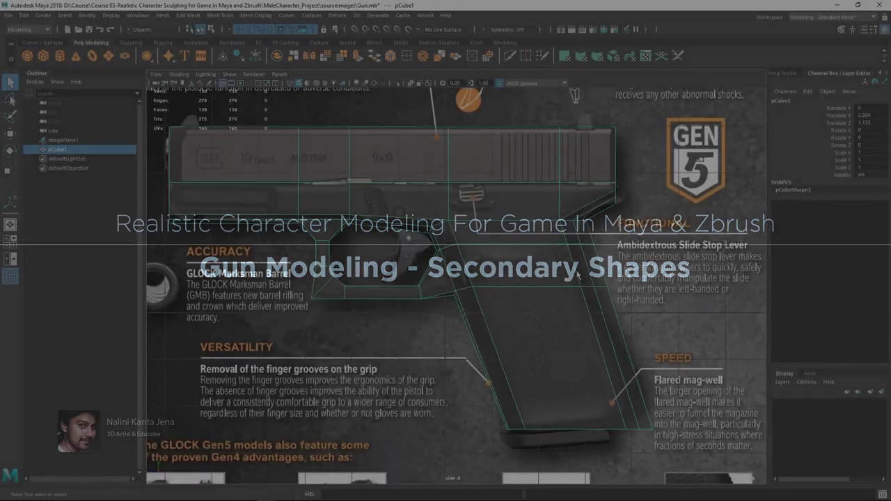
- Move the rear vertices of the grip's upper edge row forward to match the backstrap in the reference image
scroll(566, 281, "up", 3)
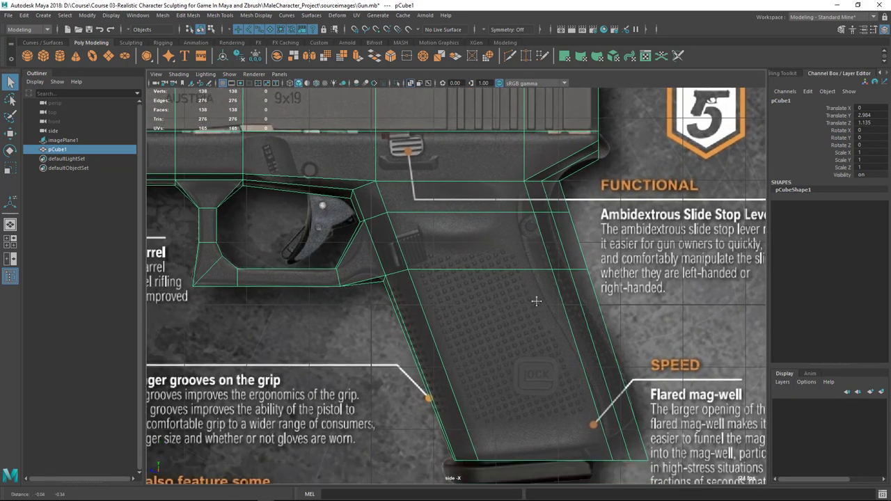
middle_click_drag(537, 301, 455, 305, "alt")
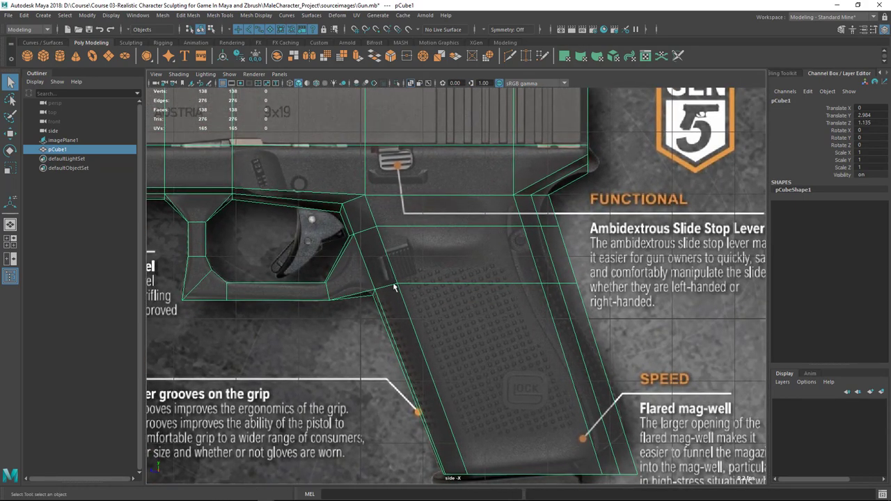
scroll(313, 256, "up", 2)
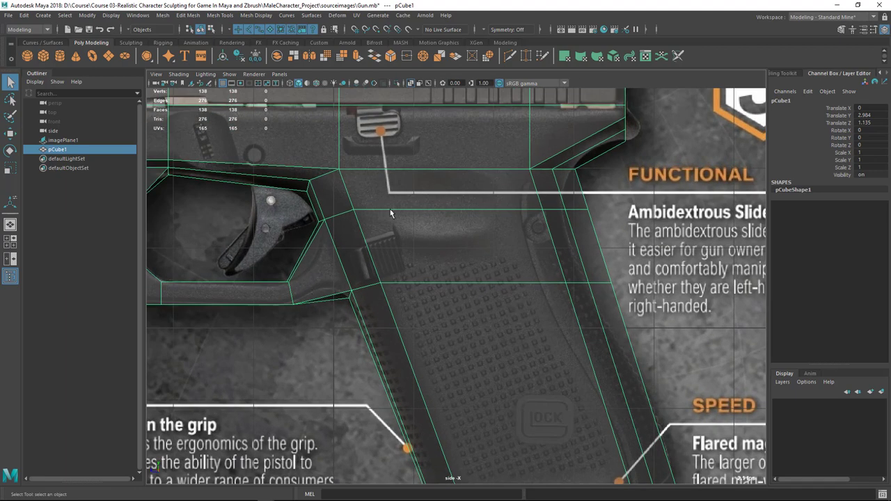
scroll(544, 267, "up", 2)
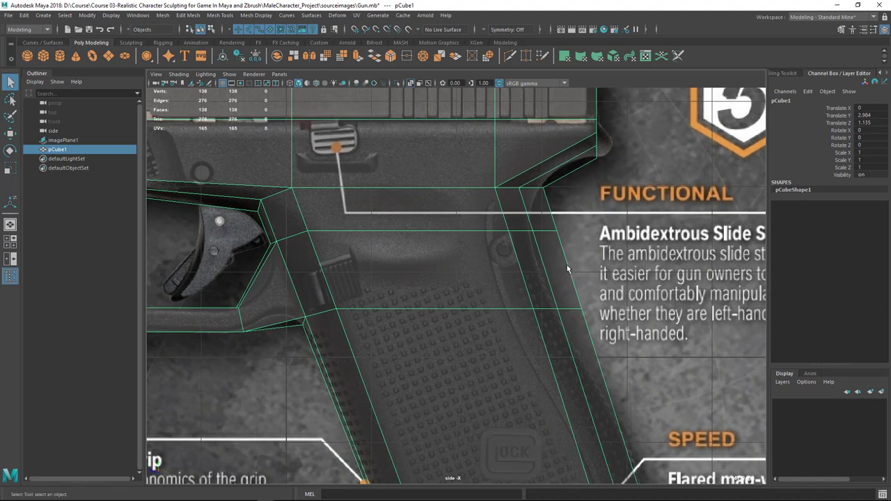
right_click_drag(484, 288, 479, 235)
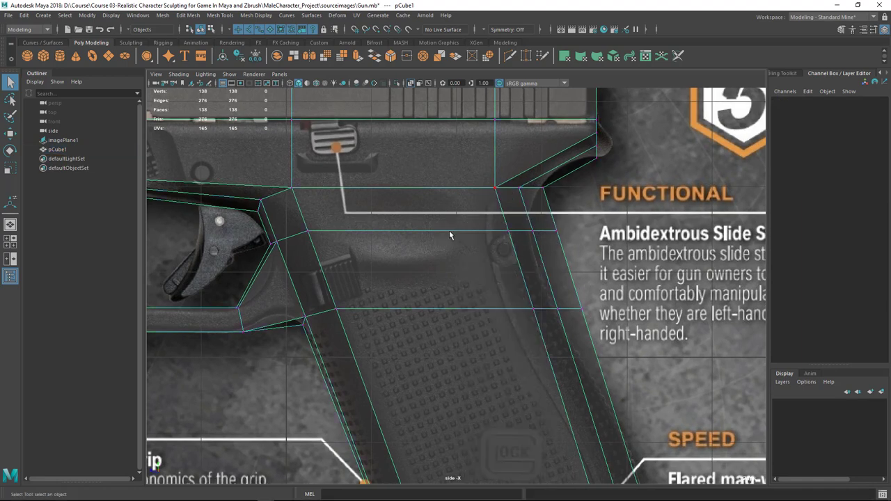
scroll(463, 230, "up", 2)
left_click_drag(469, 224, 574, 267)
key("w")
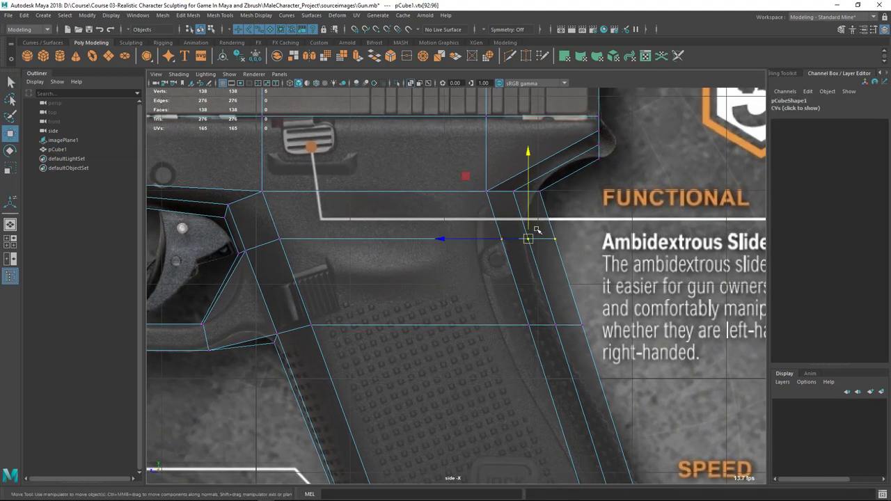
left_click_drag(441, 240, 409, 240)
- Move the rear vertices of the grip's next lower edge row forward to follow the reference backstrap
middle_click_drag(467, 321, 449, 295, "alt")
left_click_drag(460, 269, 606, 334)
left_click_drag(453, 299, 424, 301)
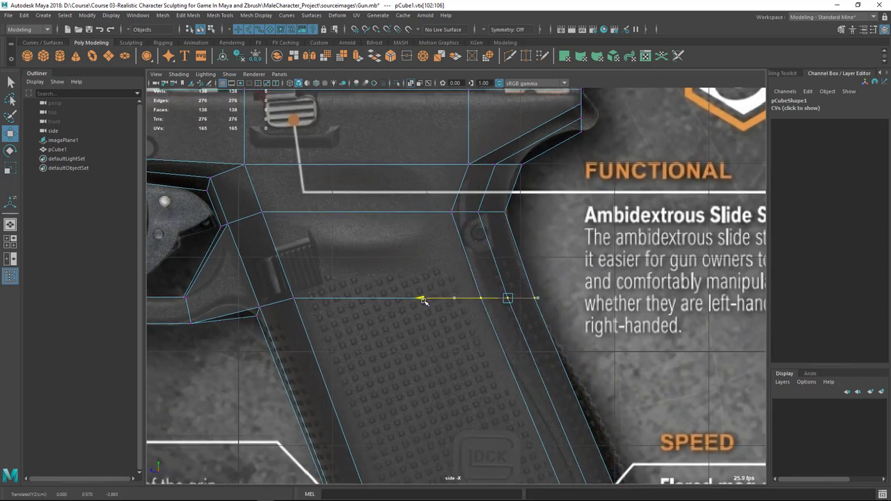
- Examine the grip and frame outline of the mesh against the pistol reference image
middle_click_drag(426, 303, 494, 305, "alt")
scroll(494, 305, "down", 4)
middle_click_drag(592, 353, 562, 289, "alt")
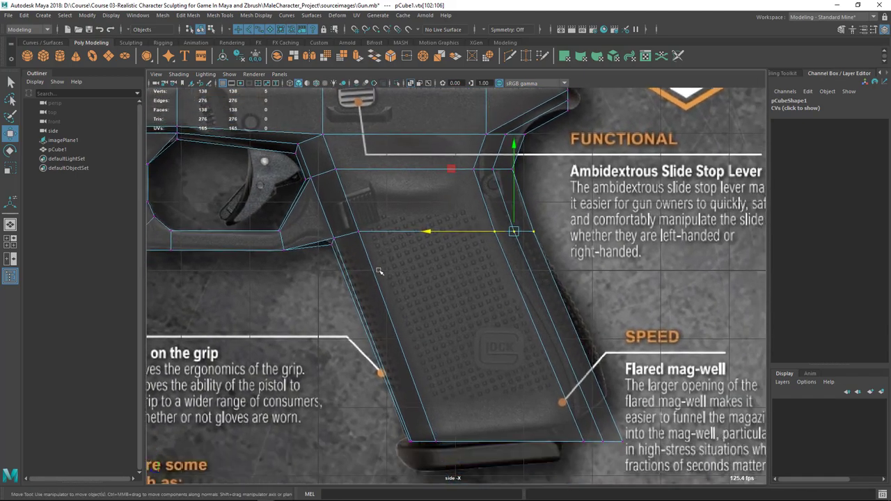
scroll(593, 377, "down", 4)
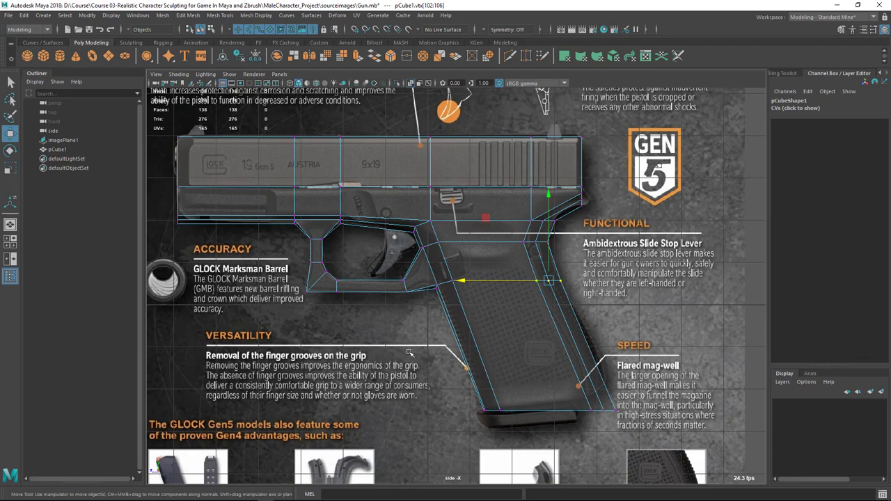
scroll(535, 326, "up", 5)
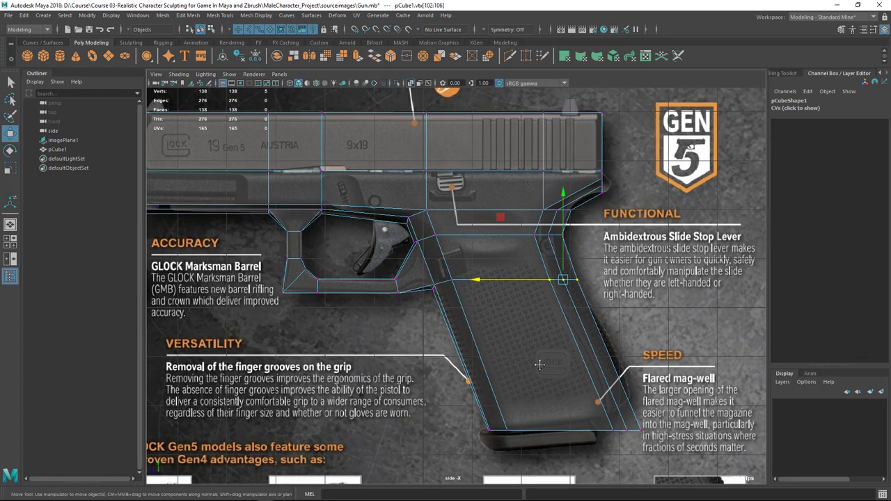
right_click_drag(494, 370, 495, 373, "alt")
middle_click_drag(484, 295, 482, 331, "alt")
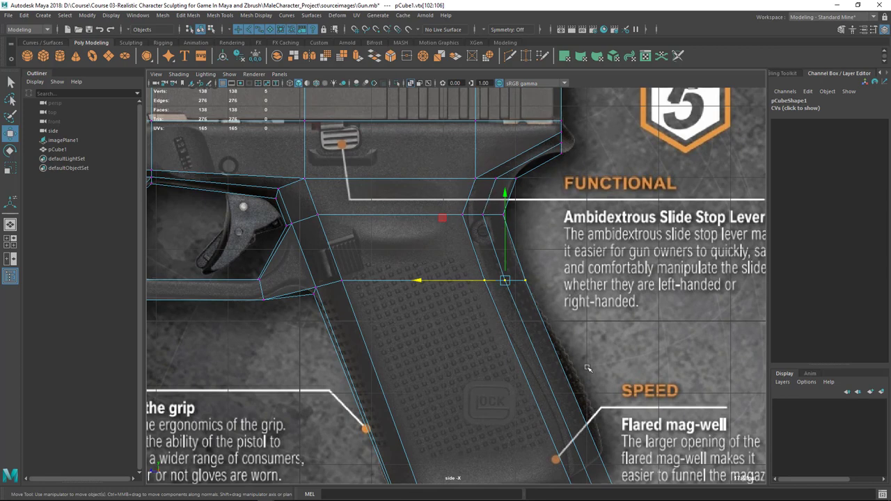
- Insert an edge loop across the trigger guard's rear section, where it joins the grip
middle_click_drag(487, 174, 685, 169, "alt")
scroll(487, 234, "up", 6)
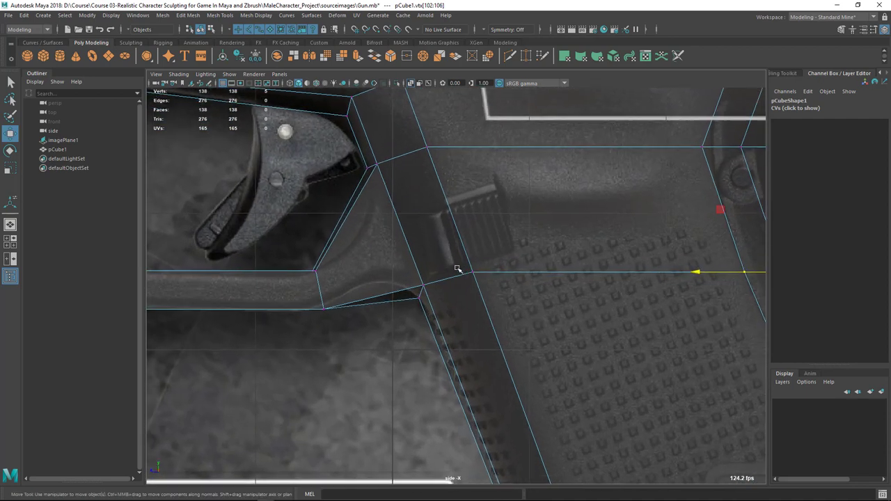
right_click_drag(422, 199, 482, 149)
right_click_drag(436, 175, 398, 189, "shift")
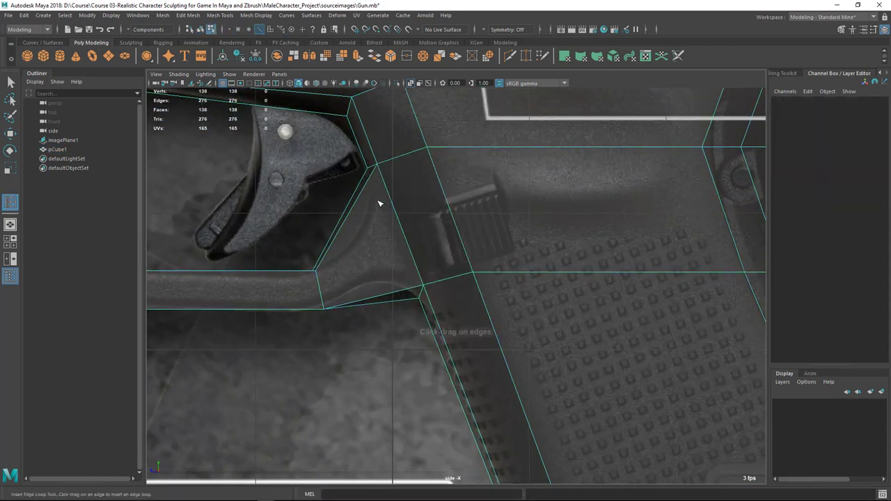
middle_click_drag(398, 269, 415, 273, "alt")
scroll(424, 280, "up", 1)
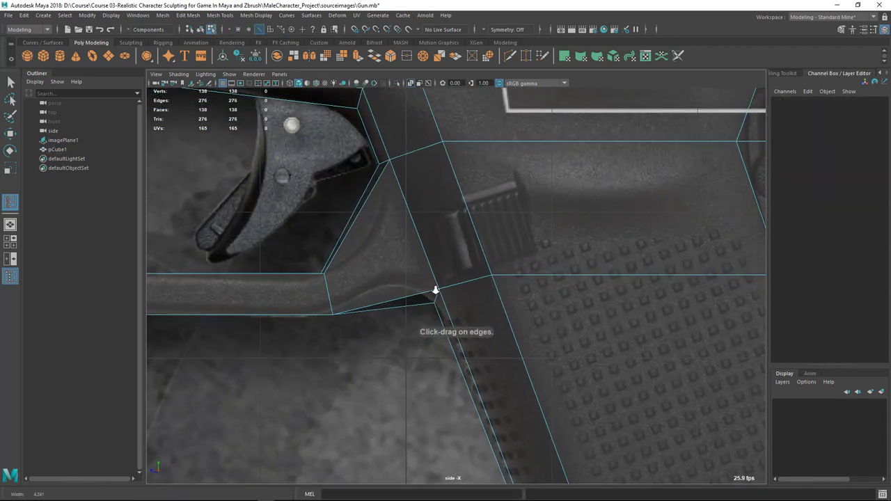
left_click(357, 218)
- Move the new loop's inner vertices down and back to fit the rounded inner corner of the trigger guard
scroll(410, 233, "up", 2)
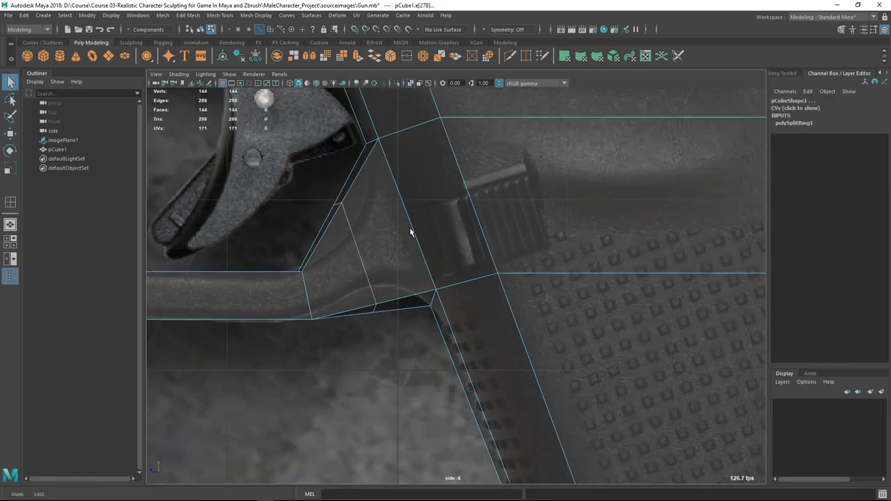
scroll(410, 233, "up", 1)
right_click_drag(395, 171, 350, 172)
left_click_drag(321, 179, 348, 231)
key("w")
key("q")
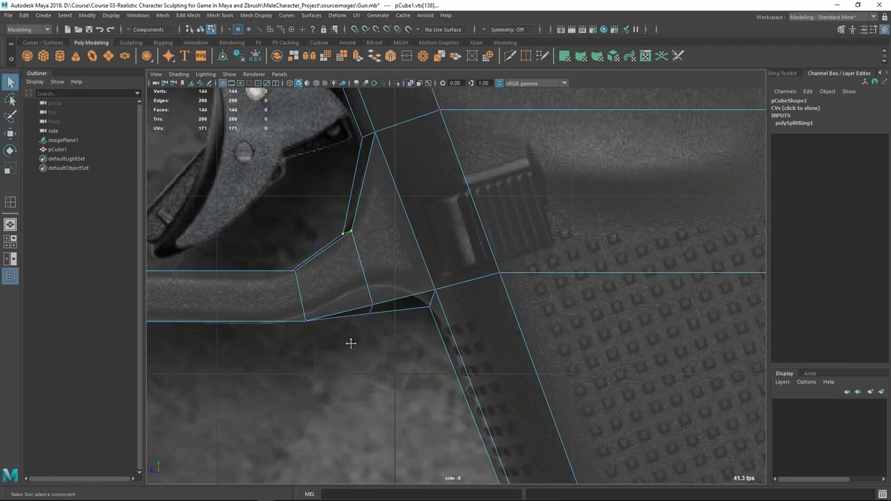
- Raise the new loop's lower vertices to the curved underside of the trigger guard near the grip
middle_click_drag(351, 343, 361, 340, "alt")
left_click_drag(371, 278, 395, 347)
key("e")
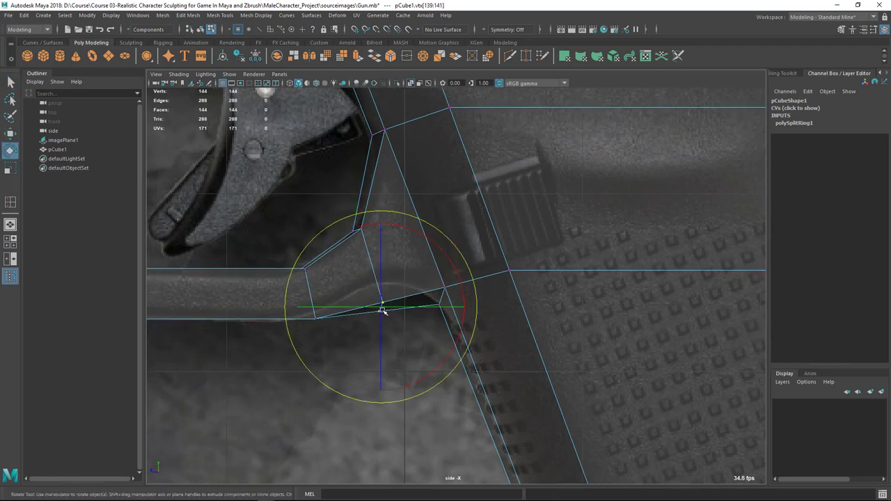
key("w")
left_click_drag(381, 311, 383, 281)
middle_click_drag(341, 212, 369, 249, "alt")
left_click(384, 268)
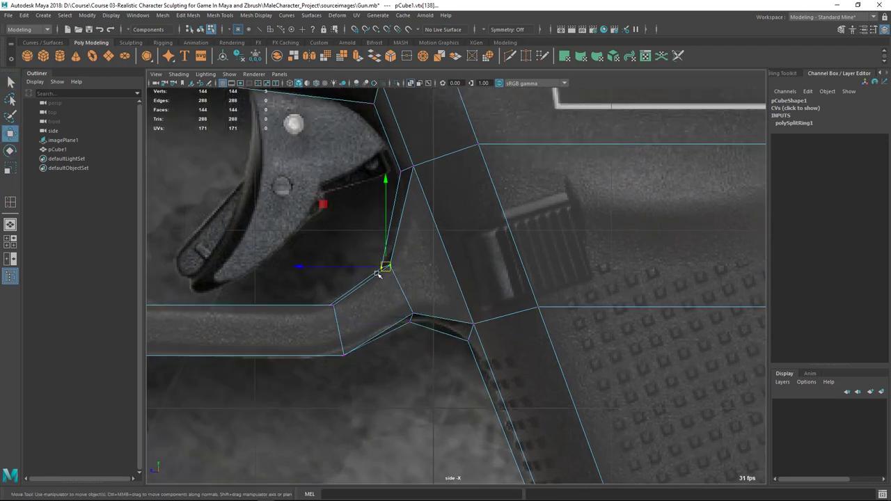
left_click_drag(398, 287, 429, 340)
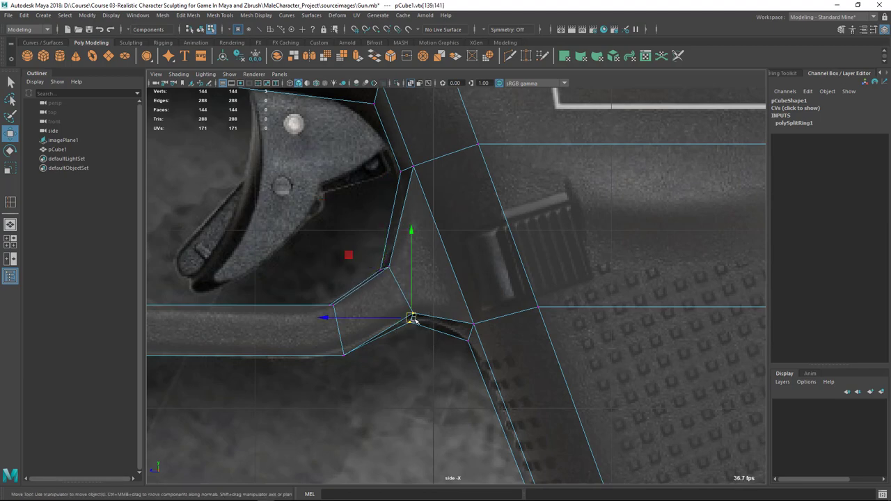
- Check the trigger guard's lower front corner in smooth mesh preview and return to the unsmoothed display
scroll(498, 374, "down", 7)
middle_click_drag(446, 372, 555, 372, "alt")
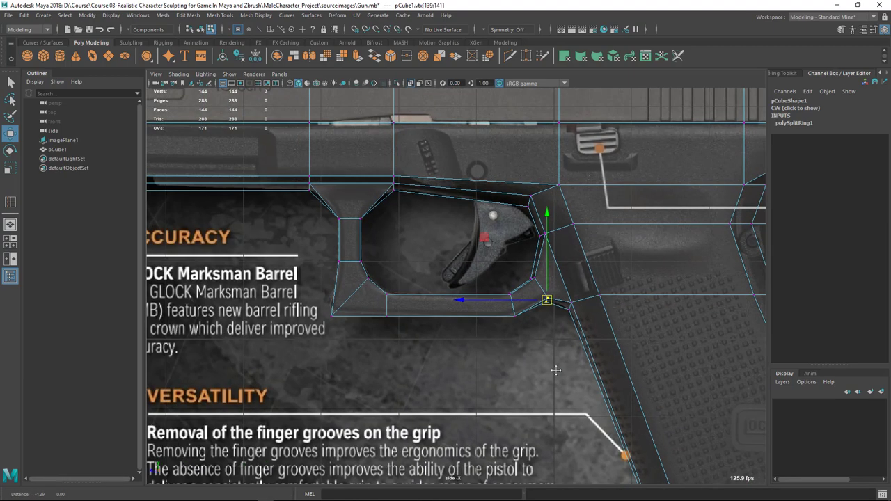
scroll(402, 340, "up", 2)
middle_click_drag(402, 341, 489, 334, "alt")
scroll(378, 316, "up", 5)
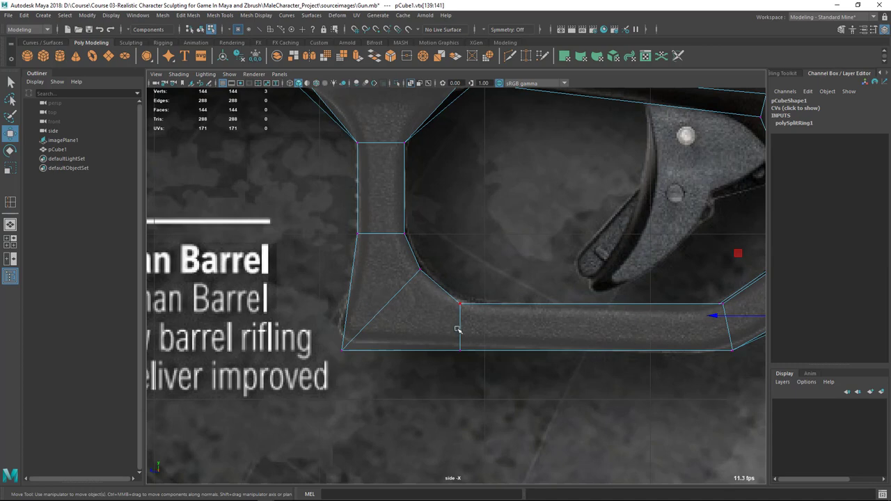
key("3")
scroll(348, 335, "up", 1)
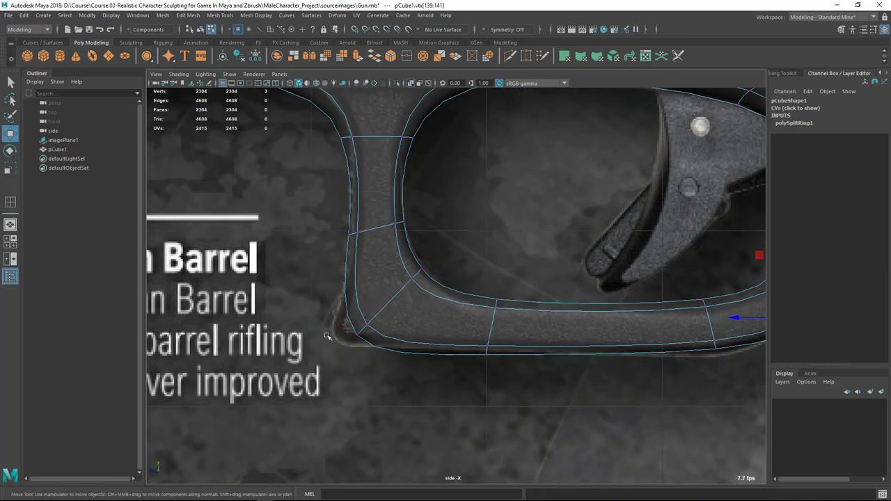
key("1")
scroll(411, 351, "up", 1)
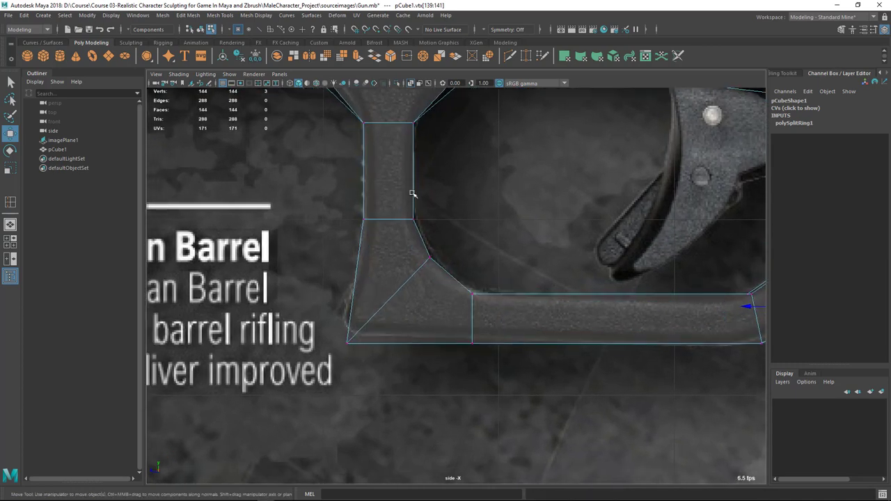
middle_click_drag(388, 237, 388, 240, "alt")
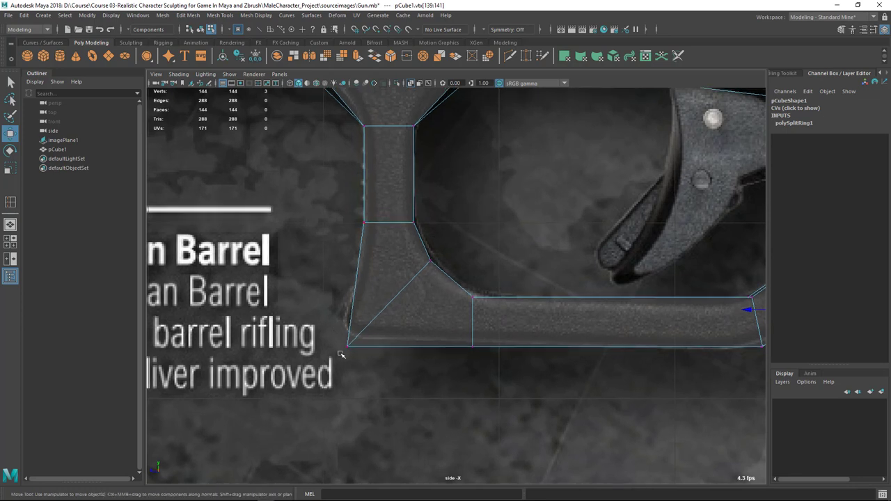
- Slide the guard's bottom edge vertices toward the lower front corner and lower the front edge vertices above that corner
left_click(472, 348)
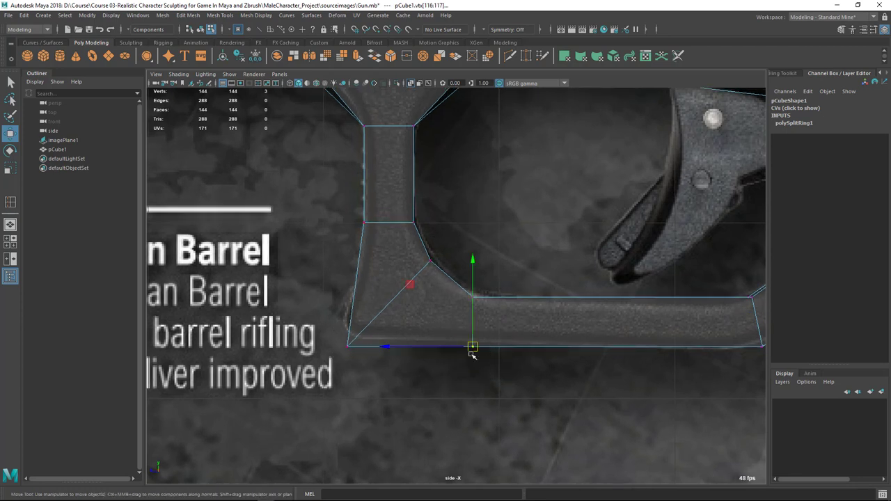
left_click_drag(392, 351, 290, 346)
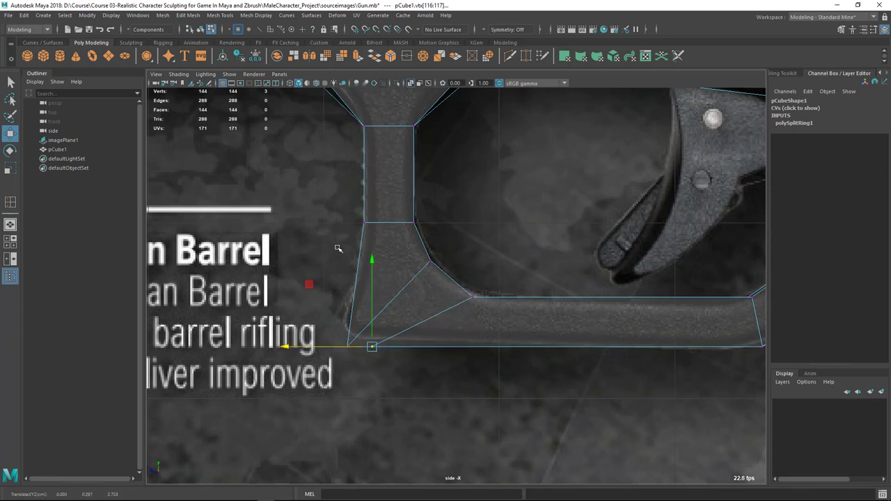
left_click(368, 225)
left_click_drag(361, 164, 356, 262)
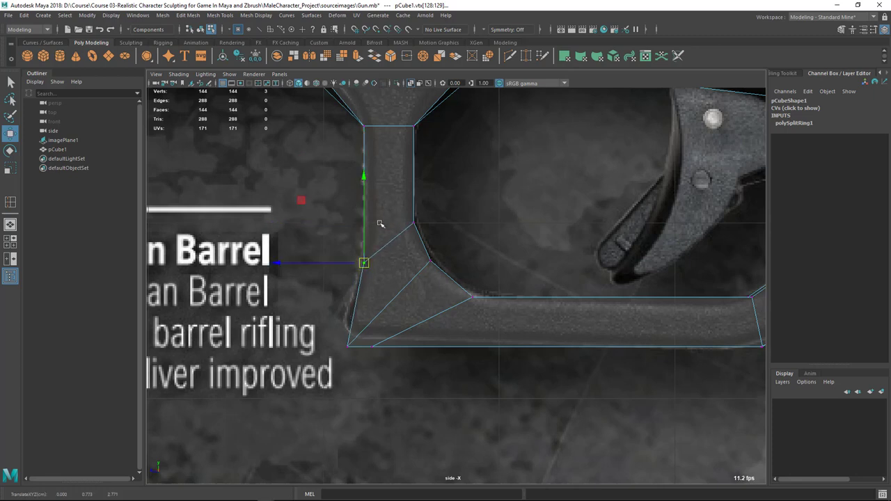
key("ctrl+z")
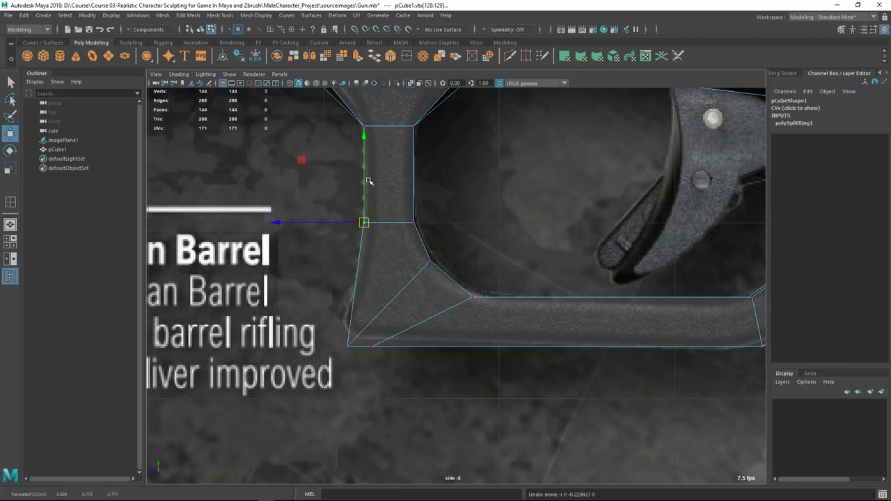
left_click_drag(363, 144, 364, 169)
key("q")
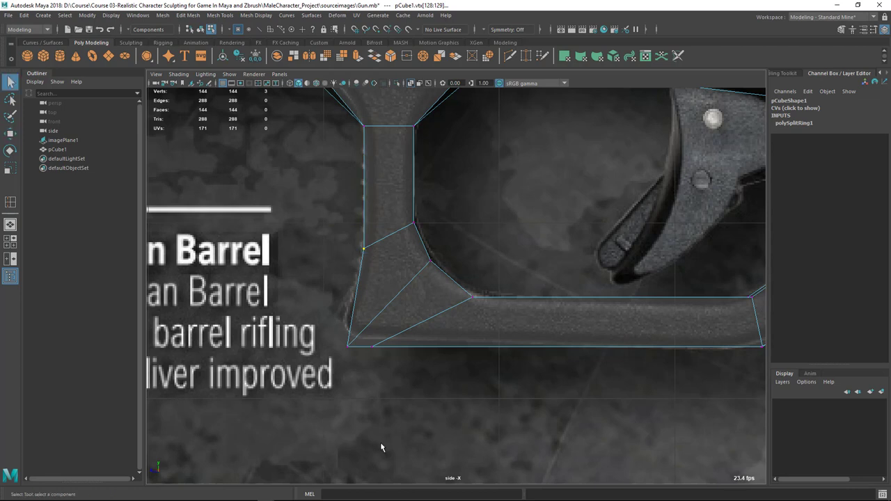
- Raise the vertices at the trigger guard's lower front corner slightly to match the reference outline
middle_click_drag(356, 388, 311, 371, "alt")
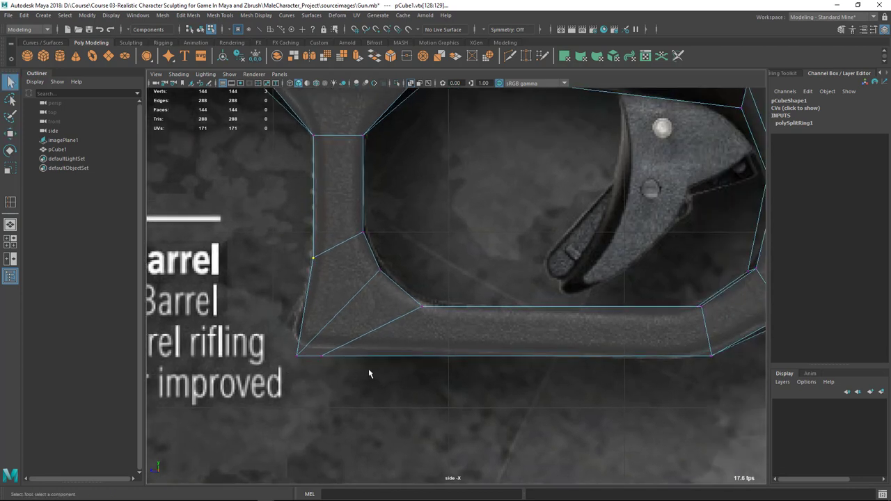
middle_click_drag(462, 366, 450, 378, "alt")
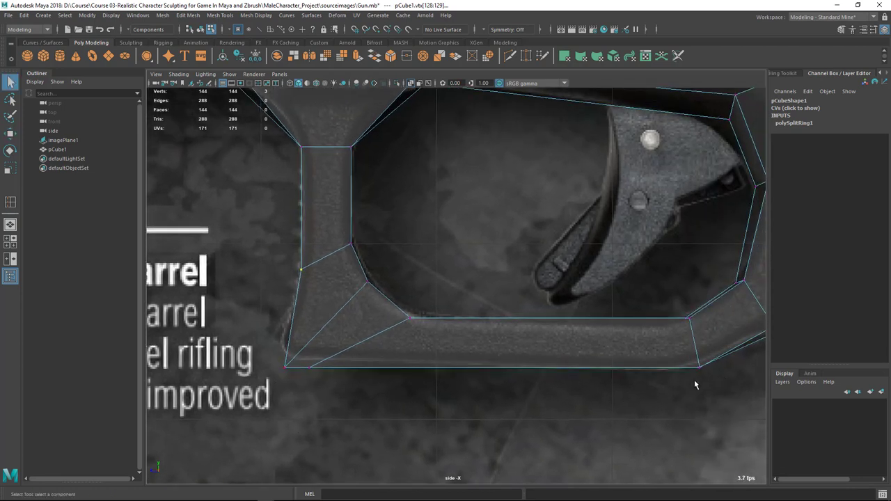
right_click_drag(544, 349, 514, 412, "alt")
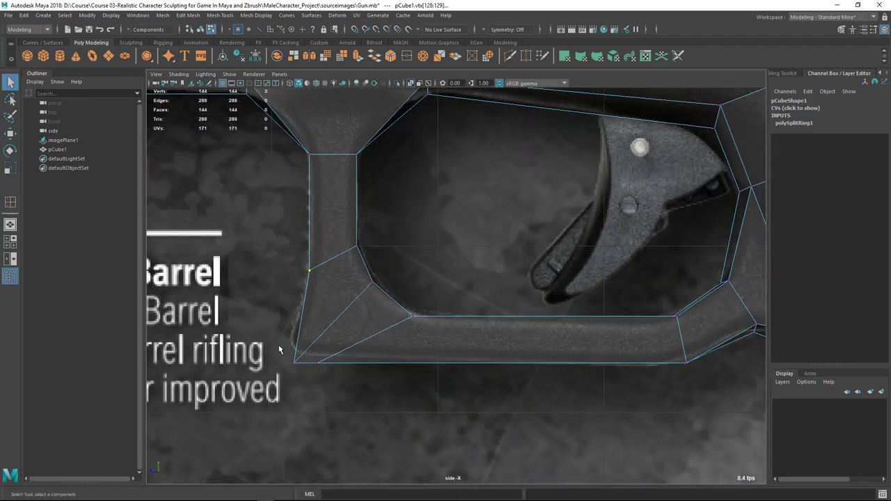
left_click_drag(279, 350, 332, 363)
key("w")
left_click_drag(304, 317, 303, 310)
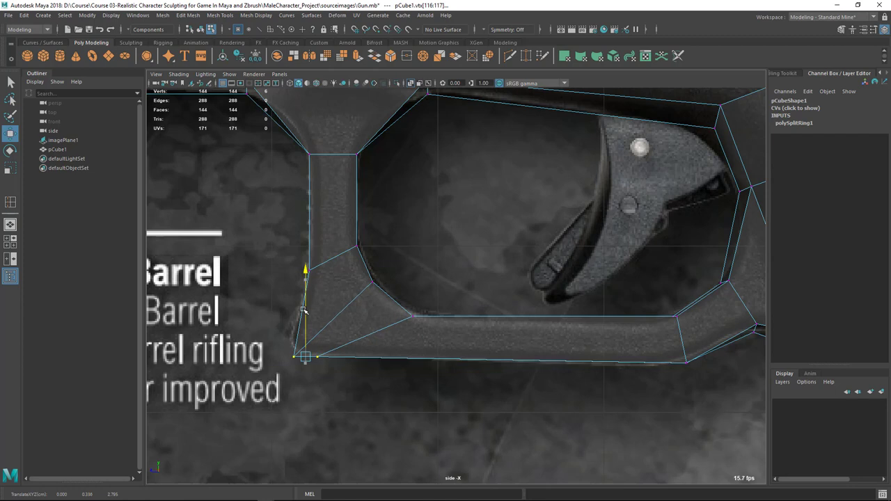
- Raise the vertices at the front end of the guard's inner bottom edge slightly
left_click_drag(397, 309, 425, 327)
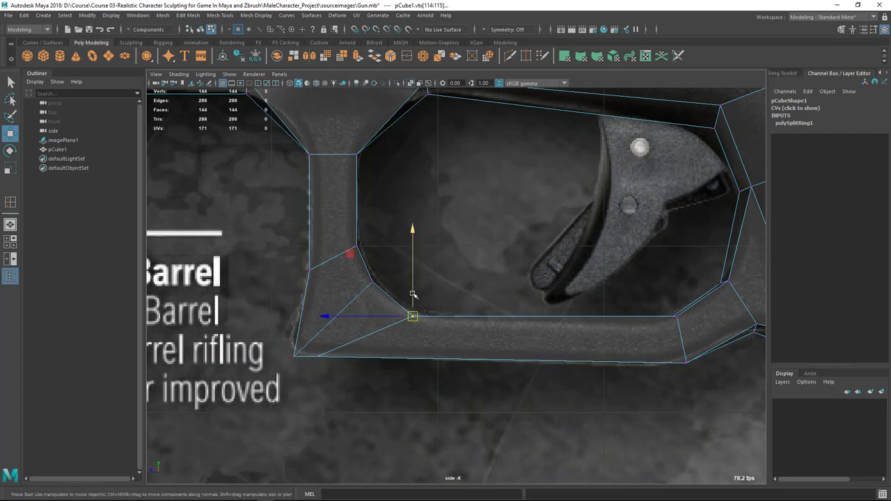
left_click_drag(412, 288, 412, 283)
right_click_drag(483, 378, 490, 378, "alt")
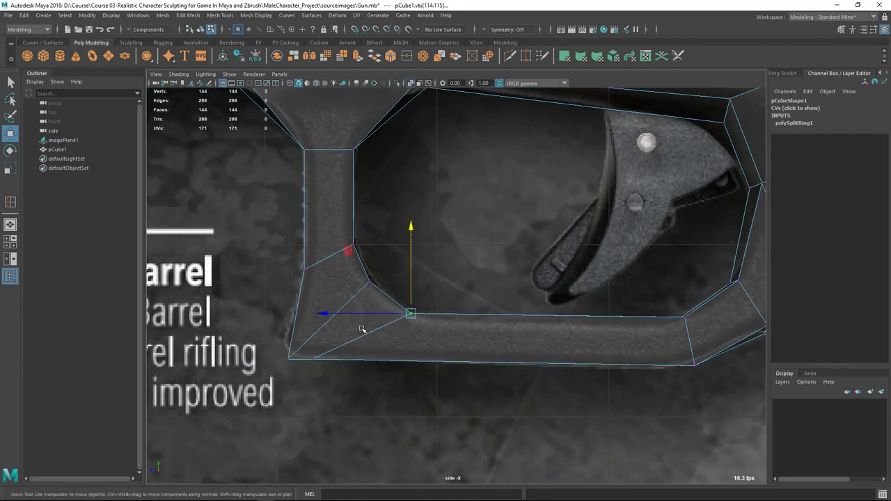
- Check the trigger guard in smooth mesh preview against the reference and return to the unsmoothed display
key("q")
right_click_drag(332, 233, 368, 207)
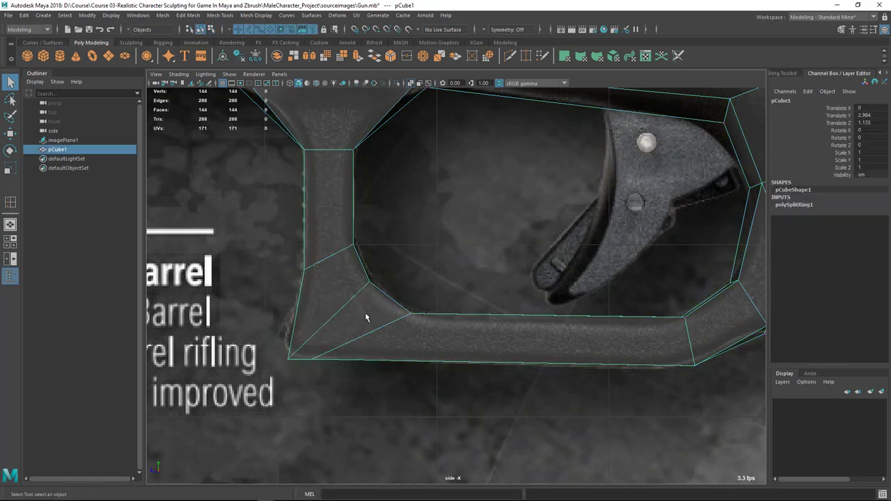
key("3")
left_click(415, 385)
right_click_drag(415, 386, 354, 364, "alt")
left_click(426, 304)
key("1")
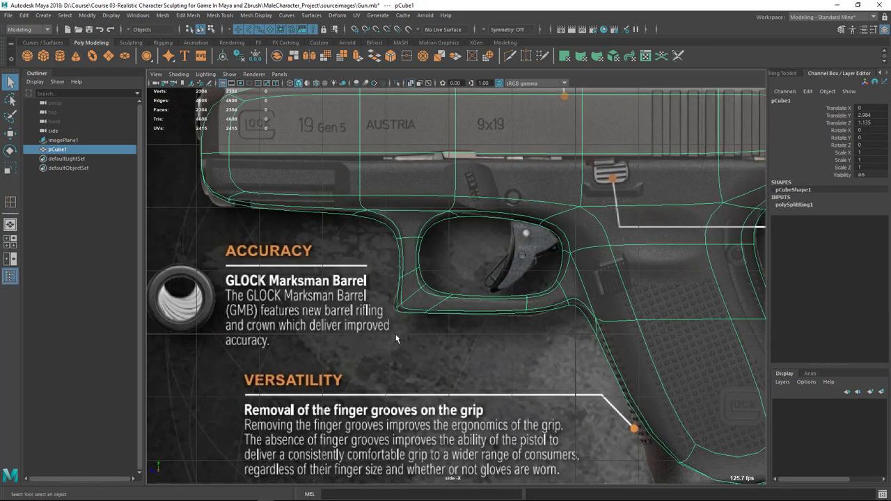
- Lower the outer front edge vertices just above the trigger guard's lower front corner and align them with the reference outline
scroll(376, 313, "up", 5)
scroll(330, 297, "up", 2)
middle_click_drag(298, 344, 339, 322, "alt")
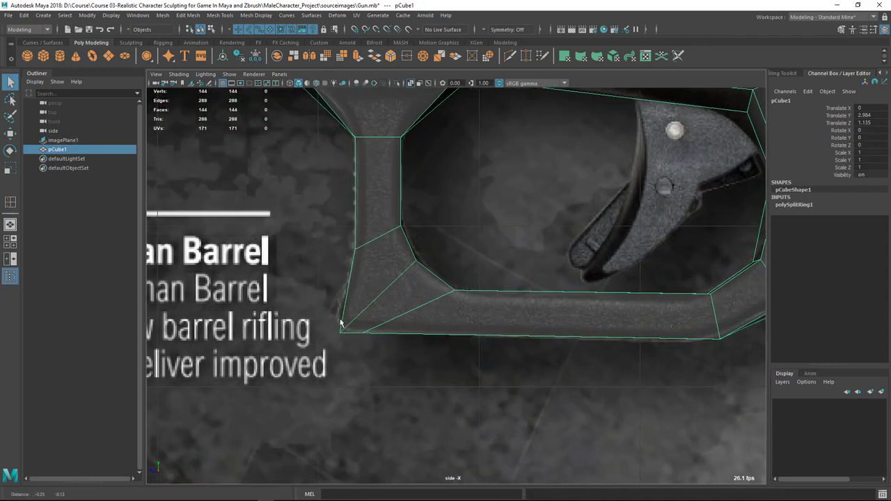
scroll(346, 279, "up", 2)
right_click_drag(353, 235, 276, 219)
key("w")
left_click_drag(304, 219, 323, 272)
key("q")
scroll(480, 320, "down", 3)
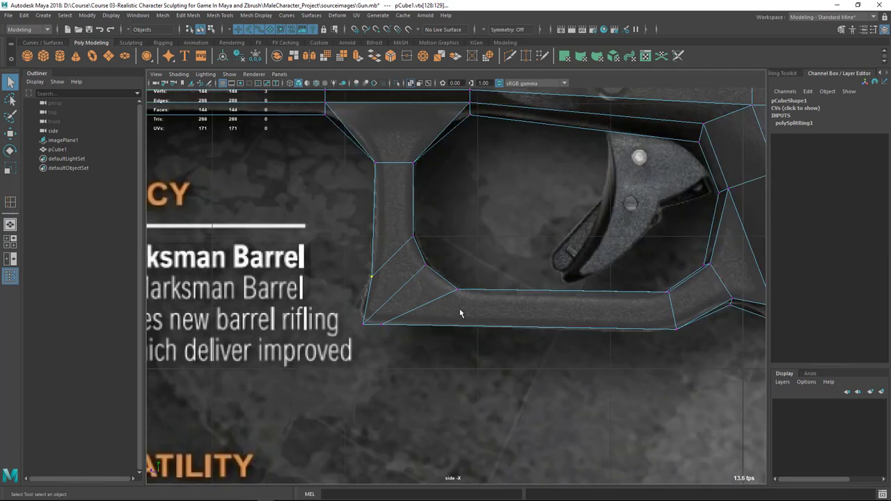
- Review the smoothed pistol in the side and perspective views, and restore the unsmoothed display
middle_click_drag(459, 310, 445, 325, "alt")
right_click_drag(362, 239, 367, 220)
key("3")
left_click(518, 392)
right_click_drag(518, 392, 497, 391, "alt")
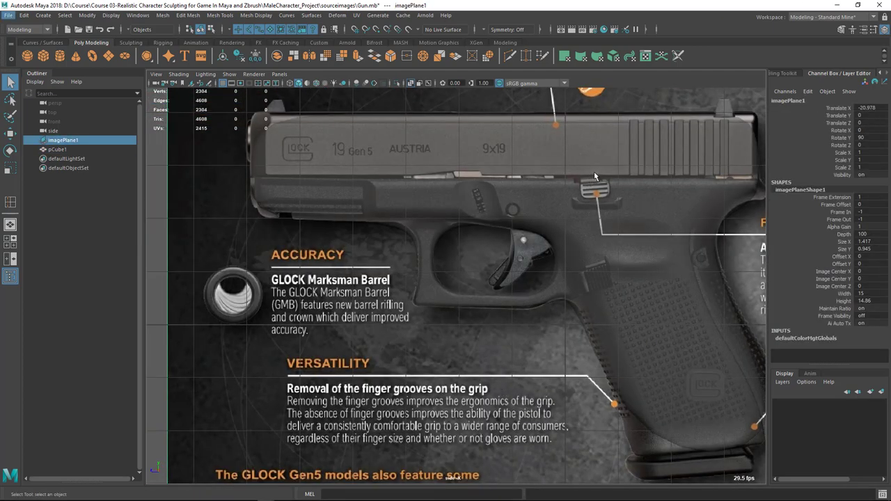
left_click(548, 232)
key("space")
key("space")
left_click(651, 258)
left_click_drag(561, 255, 514, 272, "alt")
left_click(514, 275)
key("1")
- Compare the grip's outline with the side-view reference, temporarily hiding the mesh to see the image clearly
key("space")
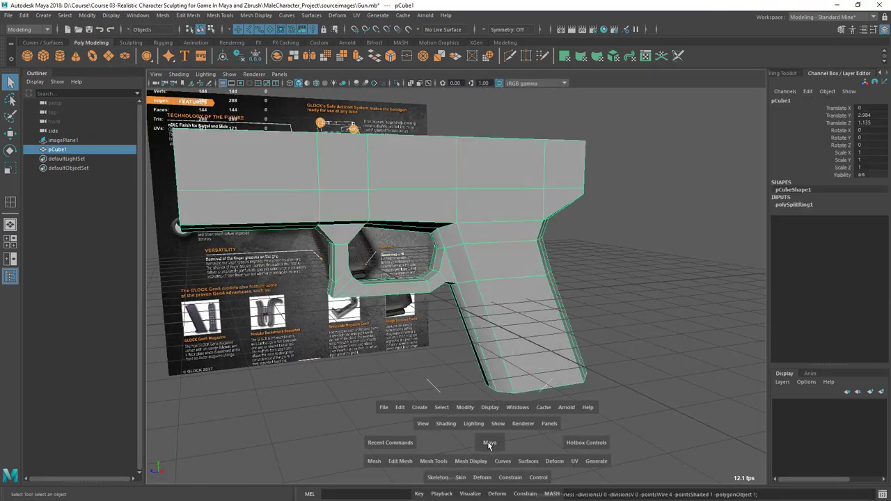
key("space")
middle_click_drag(477, 318, 382, 296, "alt")
right_click_drag(382, 296, 502, 341, "alt")
middle_click_drag(557, 373, 433, 344, "alt")
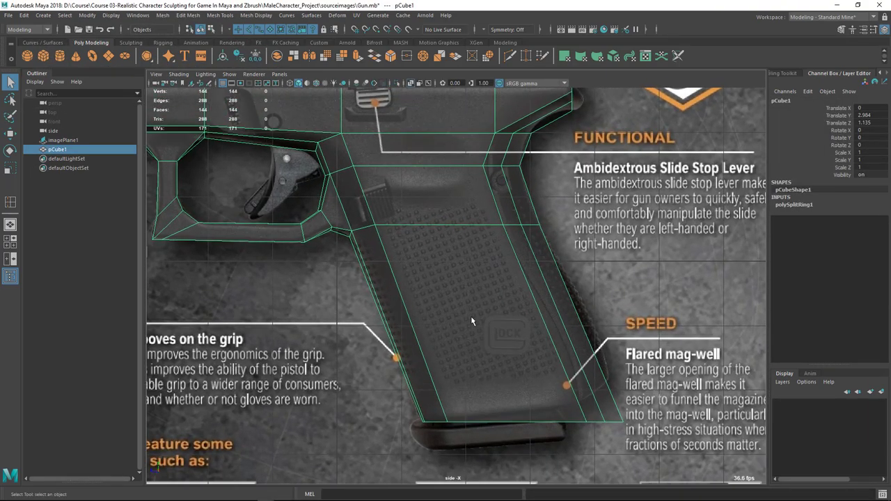
middle_click_drag(471, 320, 449, 328, "alt")
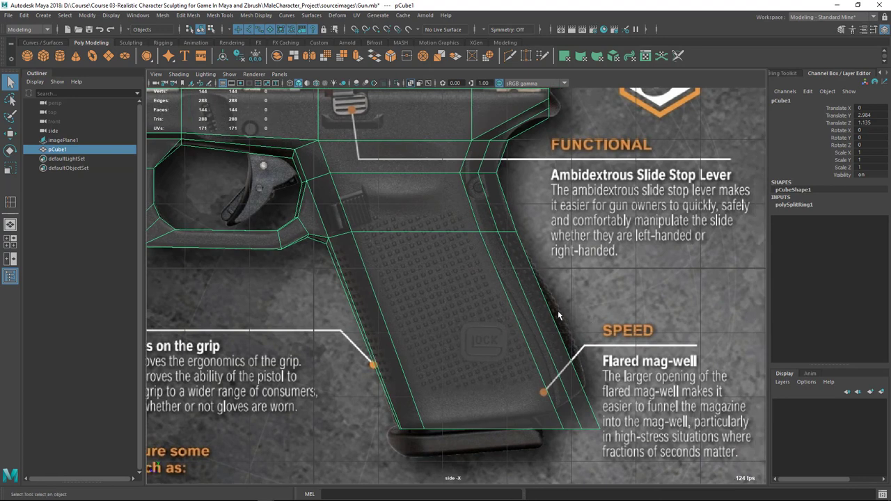
right_click_drag(428, 322, 458, 330, "alt")
middle_click_drag(458, 330, 454, 338, "alt")
right_click_drag(478, 337, 488, 200, "alt")
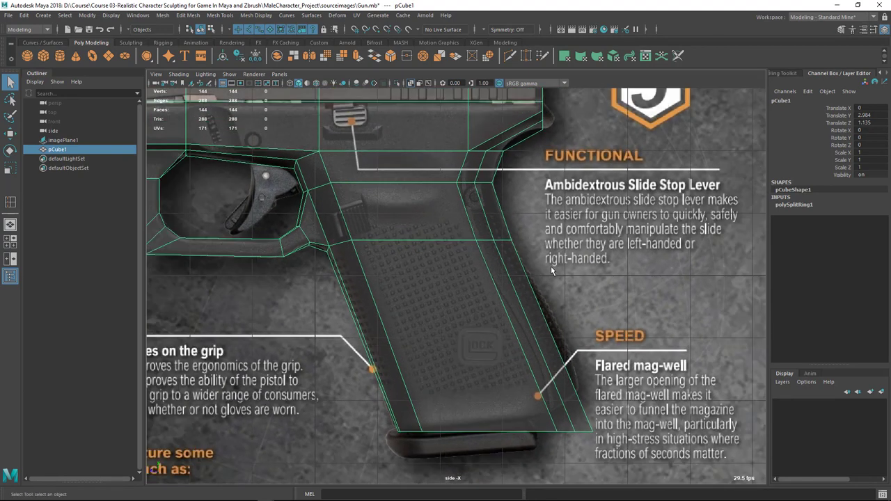
key("ctrl+h")
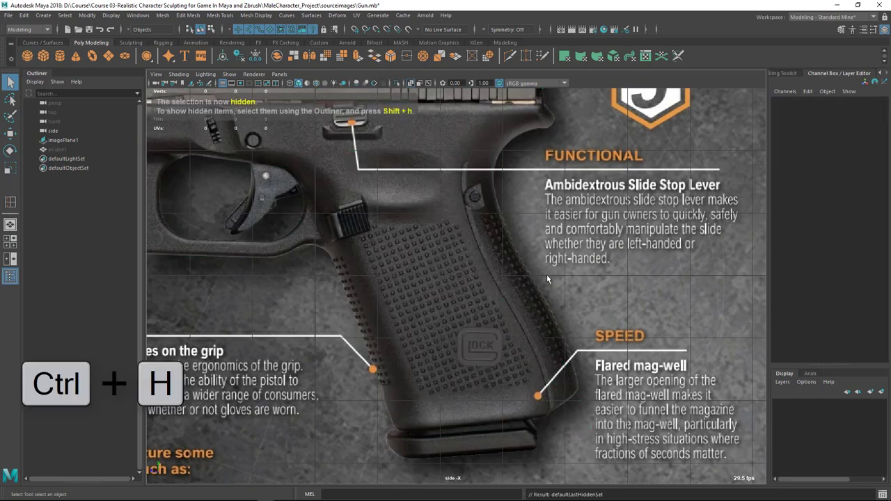
scroll(544, 155, "down", 1)
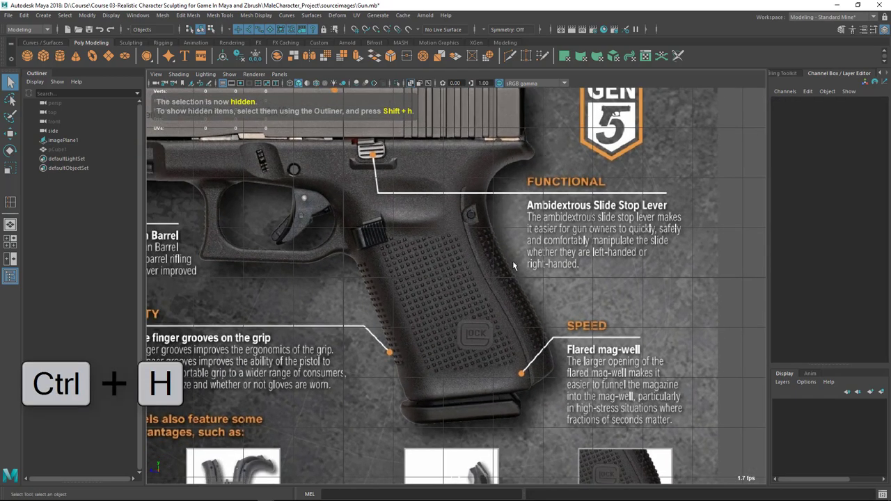
key("ctrl+z")
right_click_drag(439, 285, 452, 310, "alt")
middle_click_drag(452, 310, 470, 279, "alt")
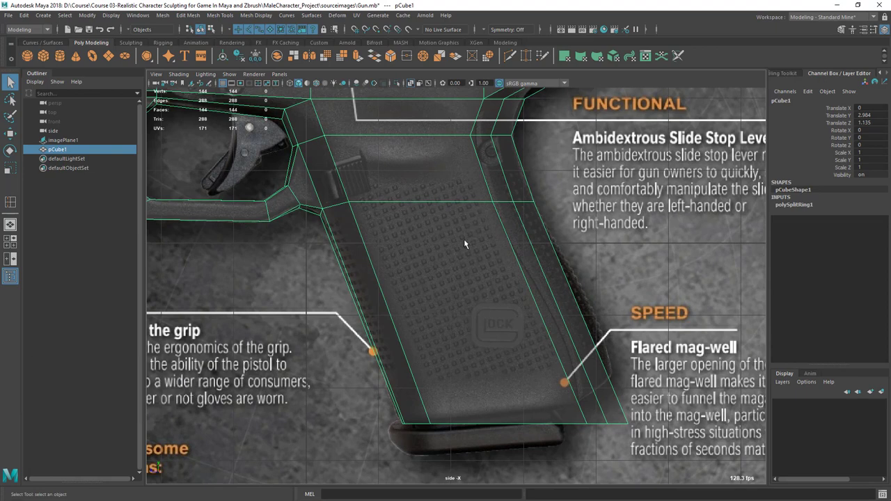
- Insert an edge loop across the middle of the lower grip by splitting its lengthwise edge ring
right_click_drag(464, 239, 452, 188)
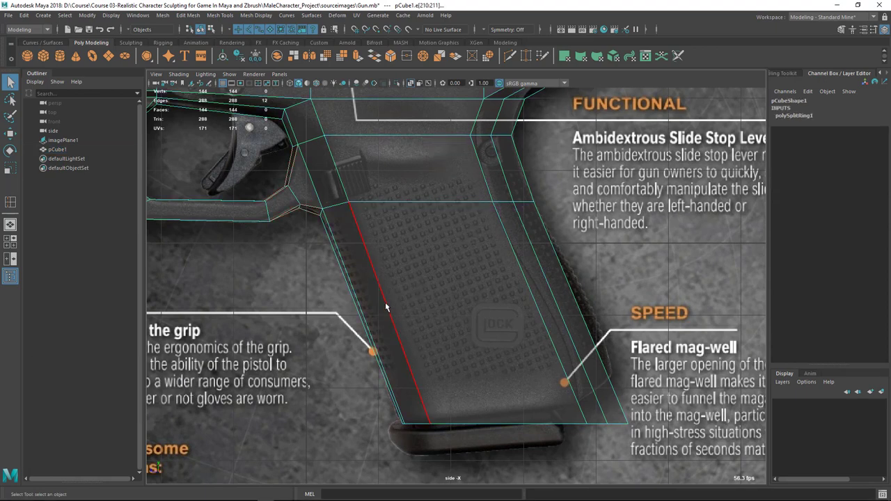
left_click(388, 310)
right_click(446, 213, "ctrl")
right_click_drag(446, 212, 547, 331, "ctrl")
scroll(478, 312, "up", 2)
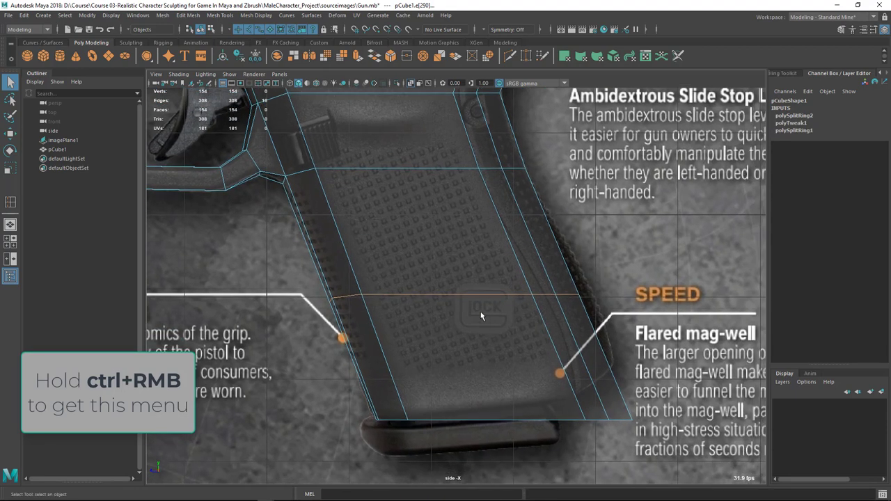
- Move the new loop's rear vertices backward to match the curve of the grip's back in the reference
right_click_drag(522, 224, 465, 224, "ctrl")
key("w")
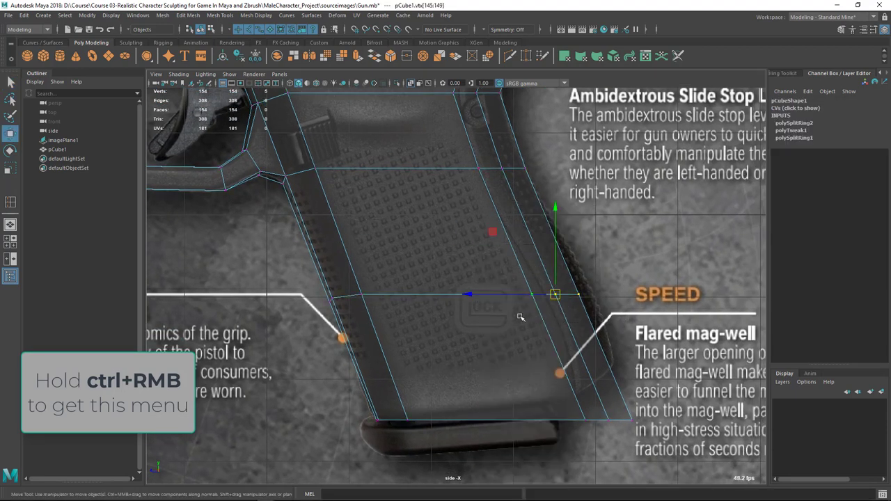
mouse_move(499, 297)
left_mouse_down()
mouse_move(486, 295)
mouse_move(499, 303)
left_mouse_up()
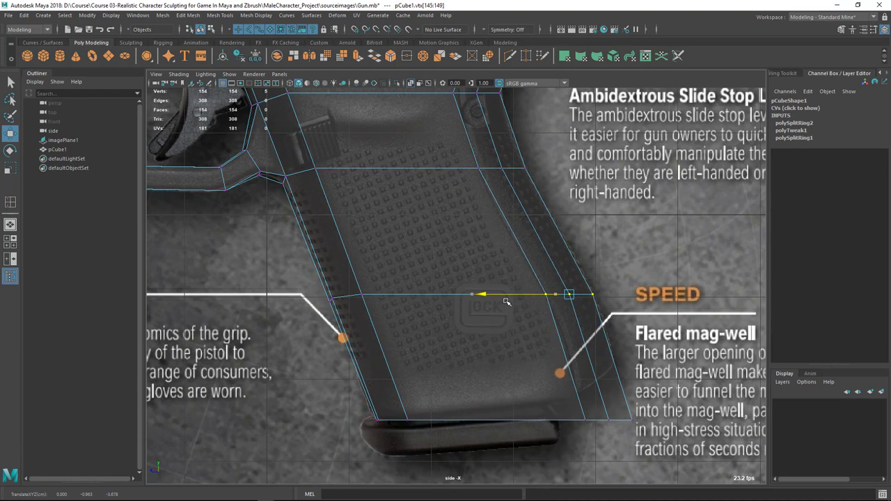
key("q")
- Try to tilt the grip's bottom vertices by rotating them, and undo the rotation
middle_click_drag(537, 339, 471, 266, "alt")
right_click_drag(471, 266, 477, 290, "alt")
middle_click_drag(478, 291, 495, 292, "alt")
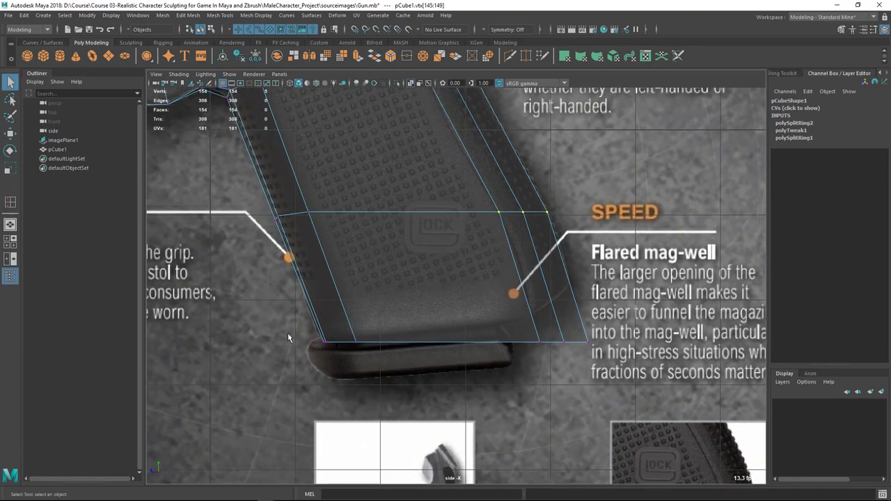
left_click_drag(467, 282, 766, 414)
left_click_drag(283, 309, 667, 394)
key("e")
left_click_drag(503, 277, 499, 259)
key("ctrl+z")
key("q")
- Move the grip's lower rear vertices up and forward to slant its bottom edge like the reference
right_click_drag(549, 333, 470, 208)
left_click_drag(514, 322, 707, 436)
key("w")
left_click_drag(562, 343, 554, 314)
left_click(355, 340)
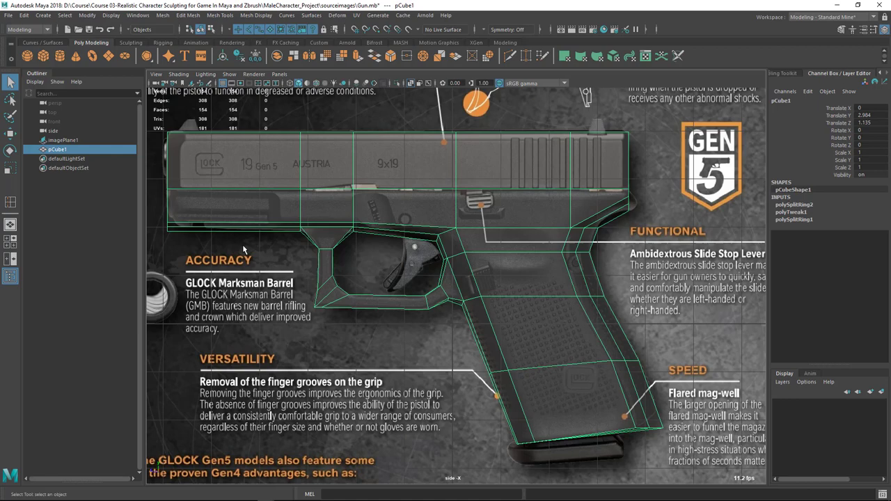
- Inspect the mesh in the perspective view and compare the slide's front end with the pistol photo in Photos
middle_click_drag(258, 251, 282, 269, "alt")
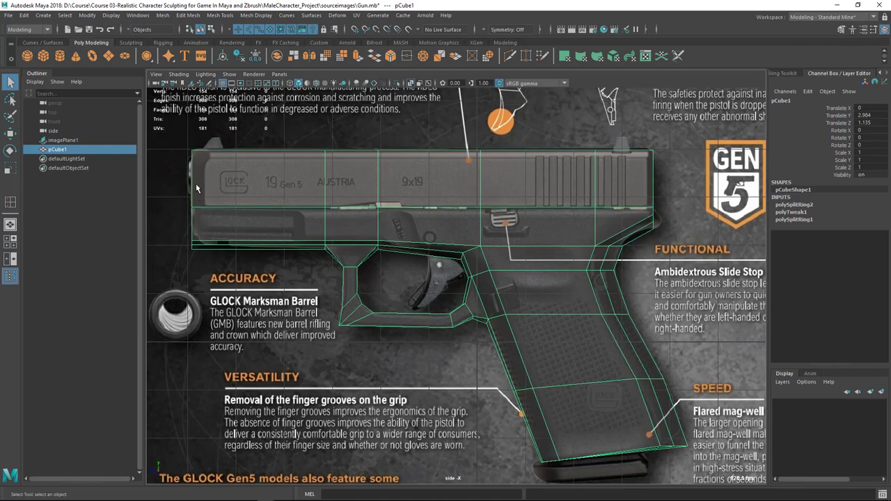
key("space")
key("space")
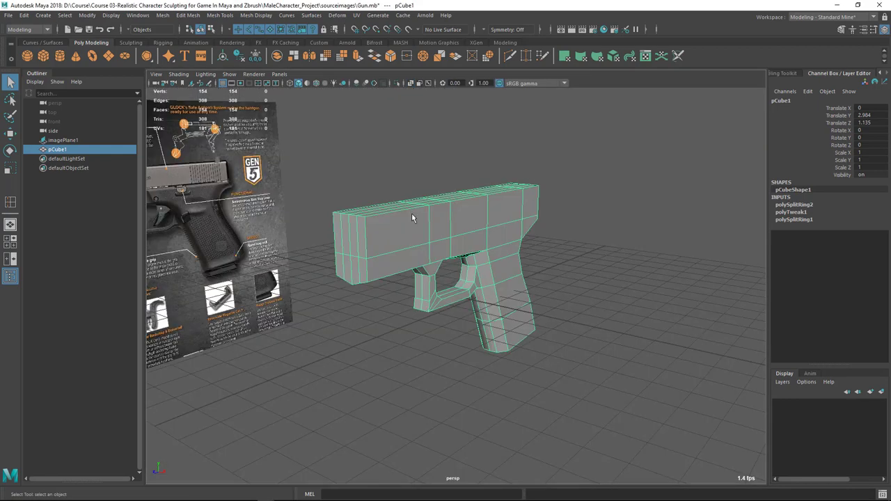
left_click_drag(413, 215, 456, 279, "alt")
key("alt+Tab")
left_click(301, 222)
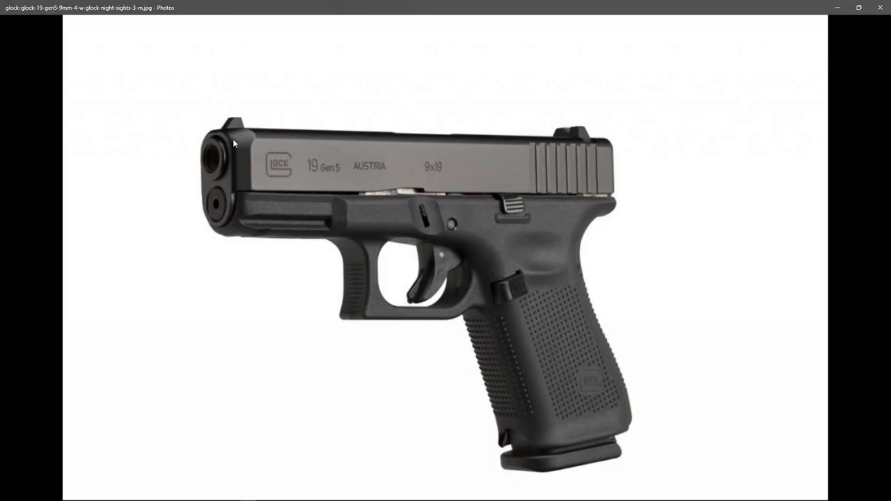
key("alt+Tab")
left_click(329, 197)
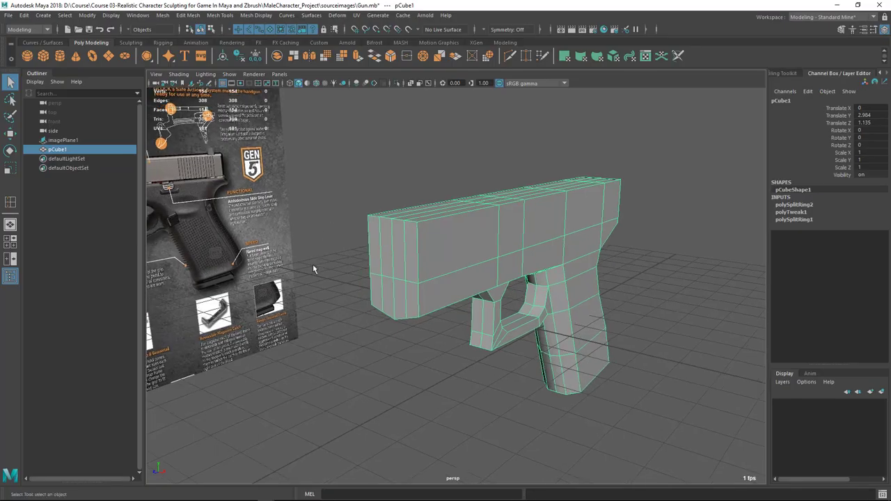
- Select the edges around the perimeter of the slide's front face and bevel them with a fraction of 0.5
right_click_drag(405, 245, 406, 202)
left_click(406, 242)
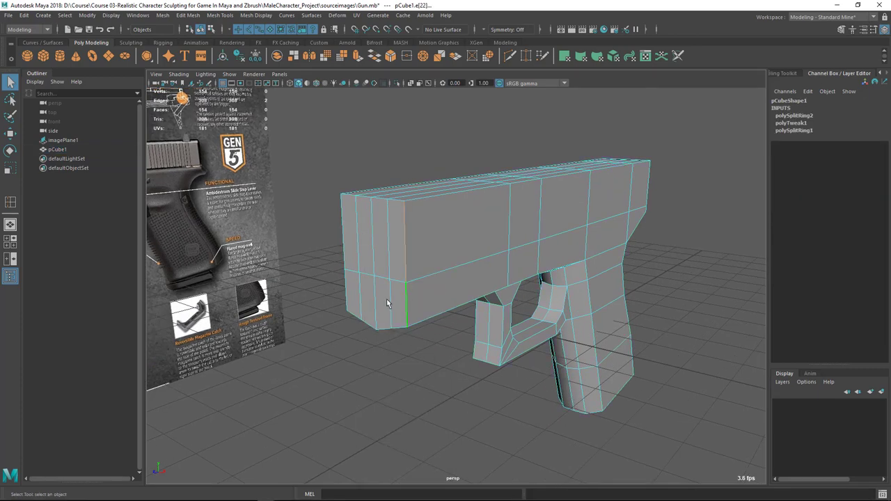
left_click(349, 299)
left_click_drag(343, 192, 516, 198, "alt")
key("alt+Tab")
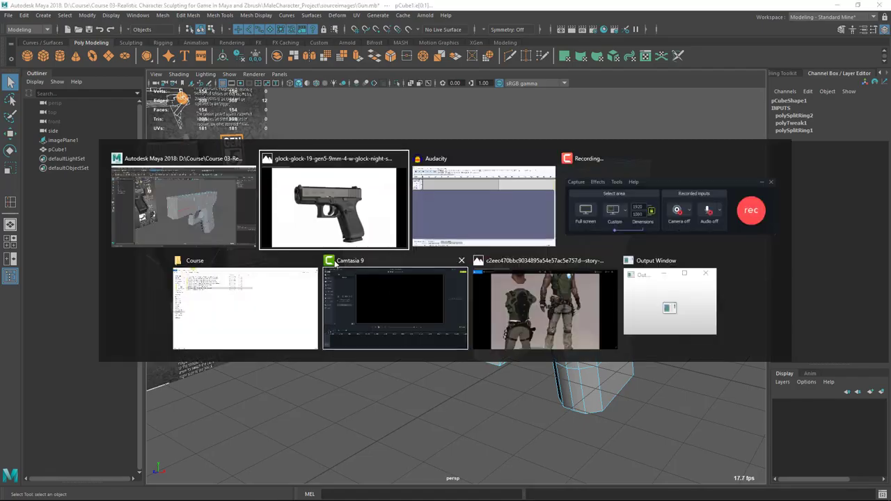
left_click(330, 241)
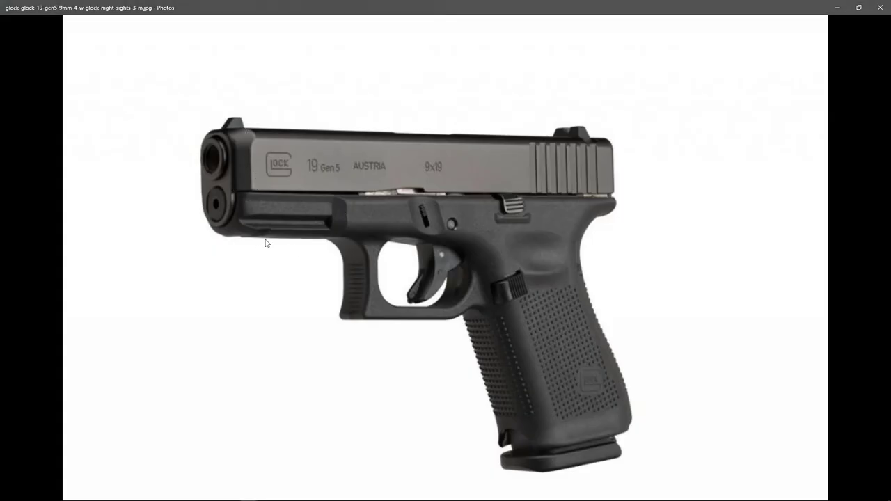
key("alt+Tab")
left_click_drag(341, 279, 364, 289, "alt")
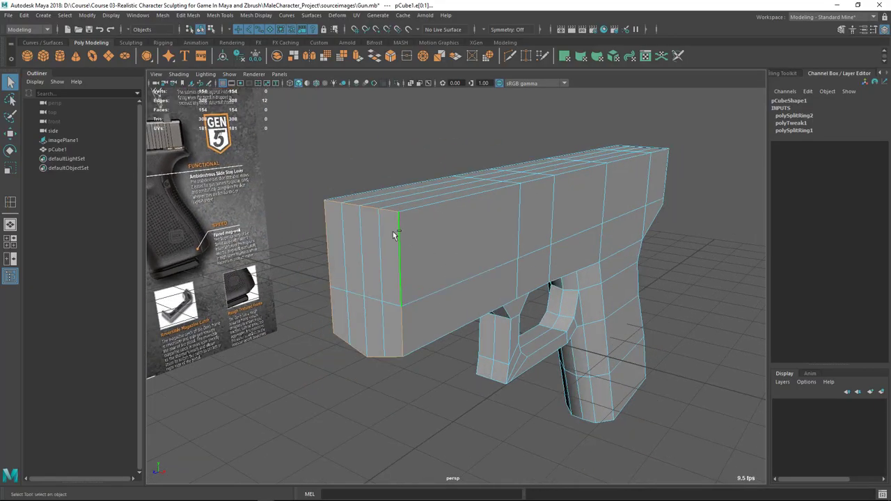
right_click_drag(383, 226, 437, 227, "shift")
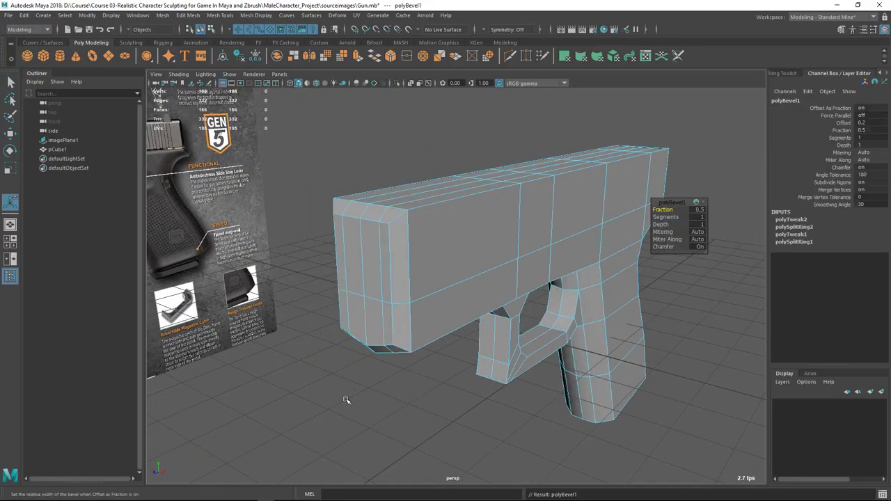
key("alt+Tab")
- Lower the two short edges in the front face's bottom bevel to round the underside of the muzzle end
left_click_drag(477, 348, 449, 304, "alt")
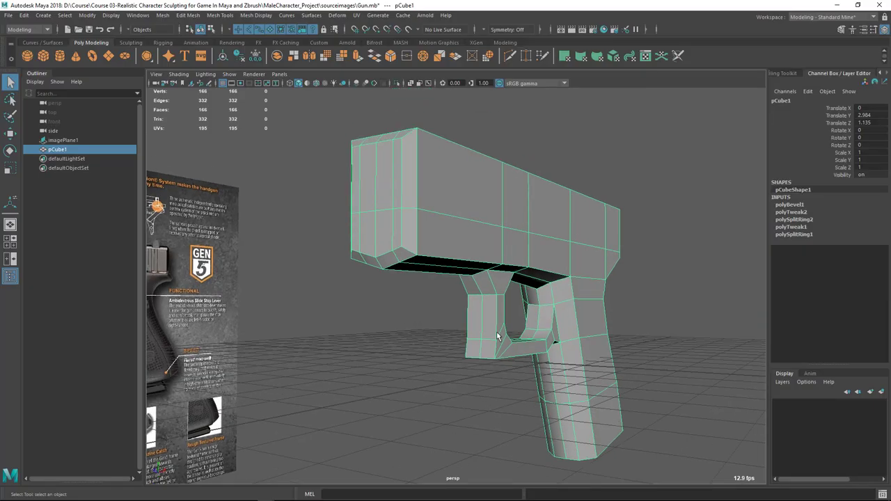
left_click_drag(523, 292, 493, 333, "alt")
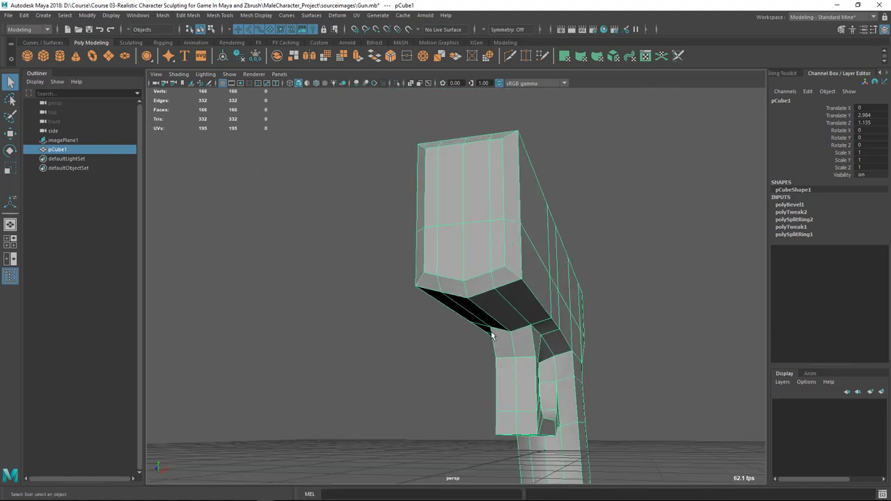
scroll(502, 293, "up", 3)
key("F10")
left_click(505, 279)
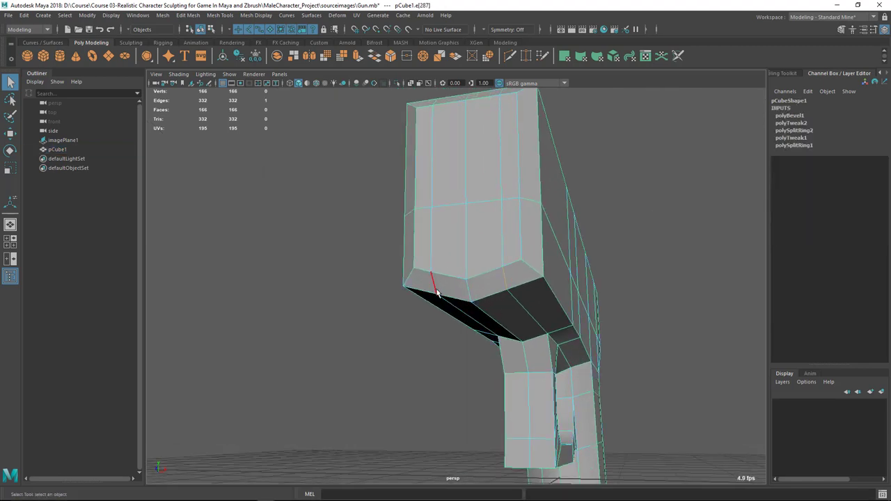
left_click(436, 290, "shift")
key("w")
left_click_drag(467, 198, 468, 199)
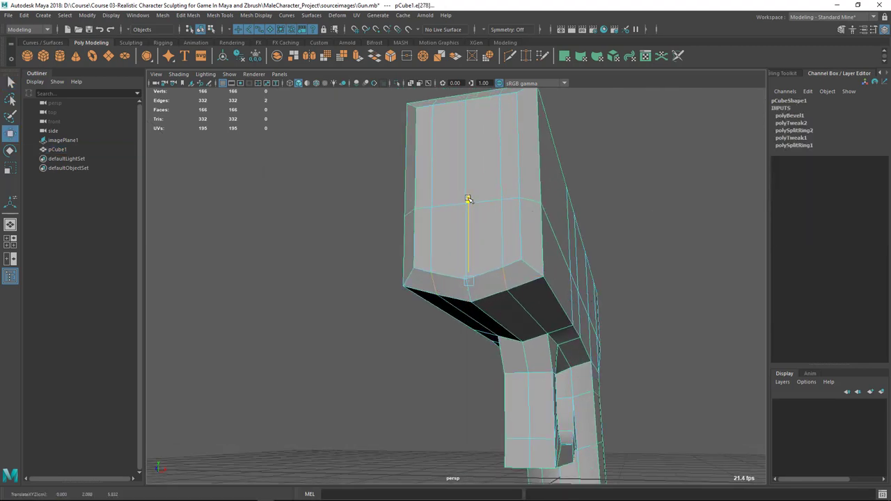
left_click_drag(593, 254, 477, 308, "alt")
key("q")
- Consult the reference photos in Photos and bevel the long upper side edges running along the slide
key("alt+Tab")
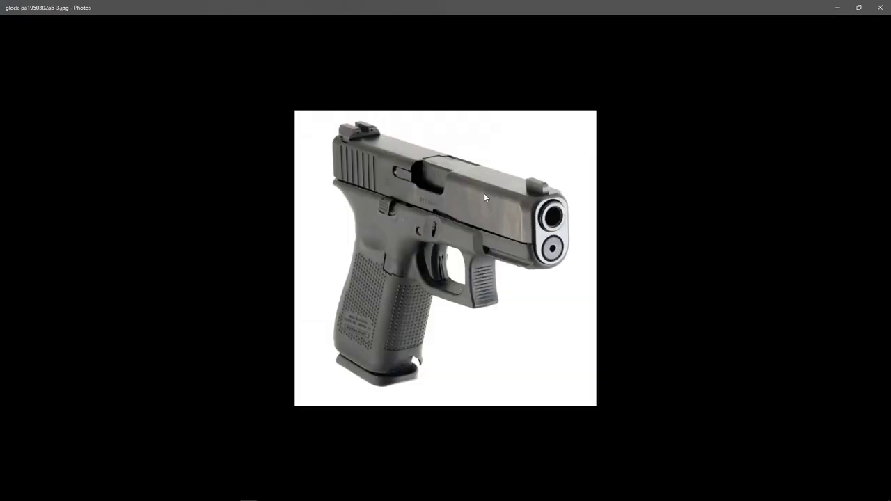
key("Right")
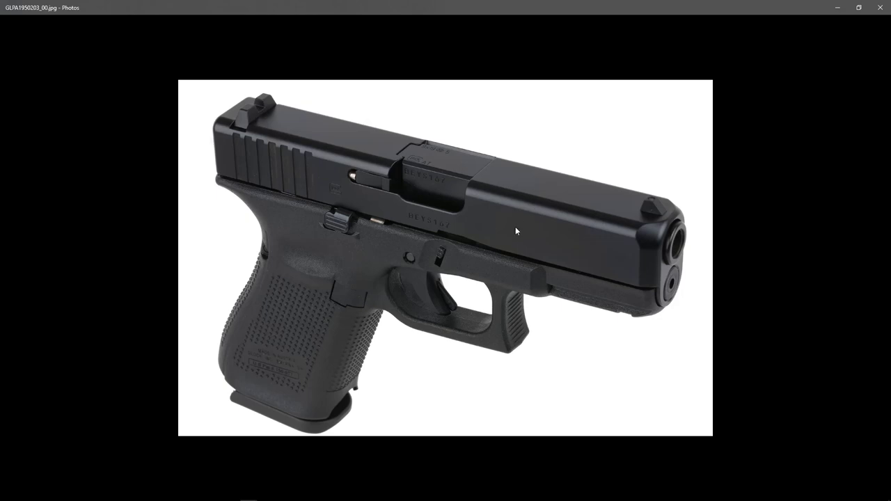
key("alt+Tab")
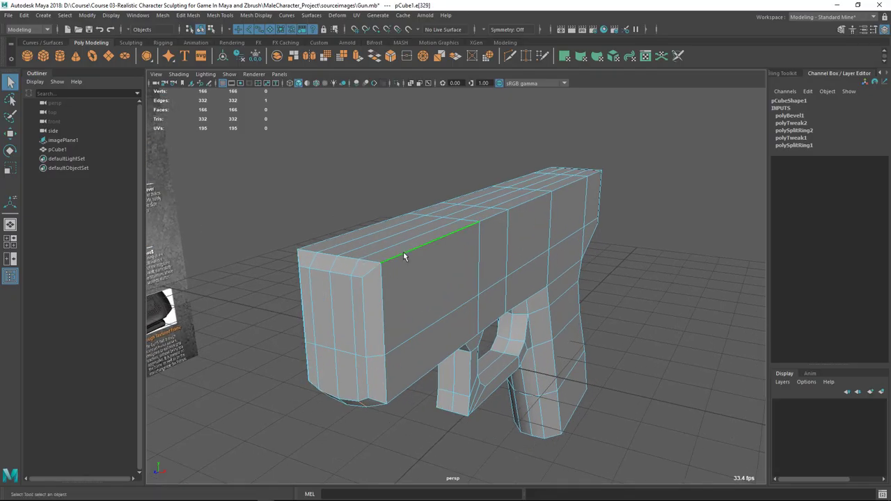
double_click(403, 252)
left_click_drag(511, 201, 492, 210, "alt")
right_click_drag(465, 231, 511, 230, "shift")
left_click_drag(546, 273, 513, 288, "alt")
right_click_drag(514, 288, 531, 284, "alt")
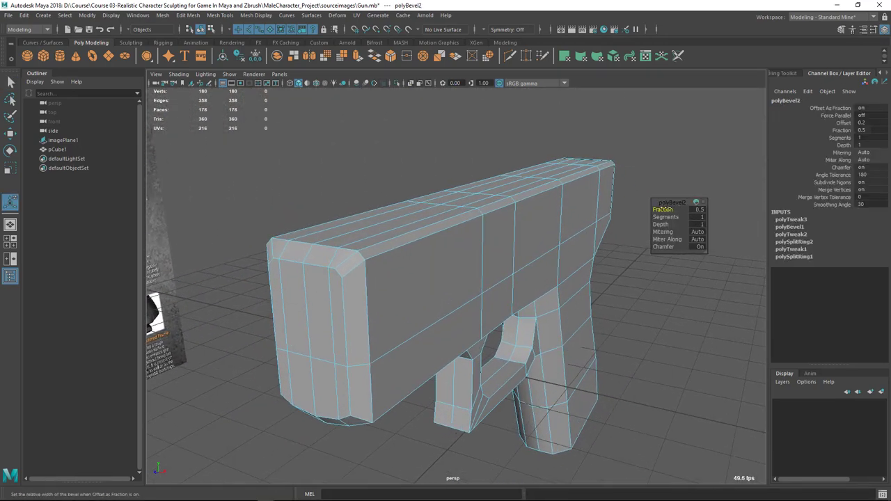
- Adjust the fraction of the bevel along the slide's upper side edges and inspect the chamfer from the side
left_click_drag(663, 209, 680, 209)
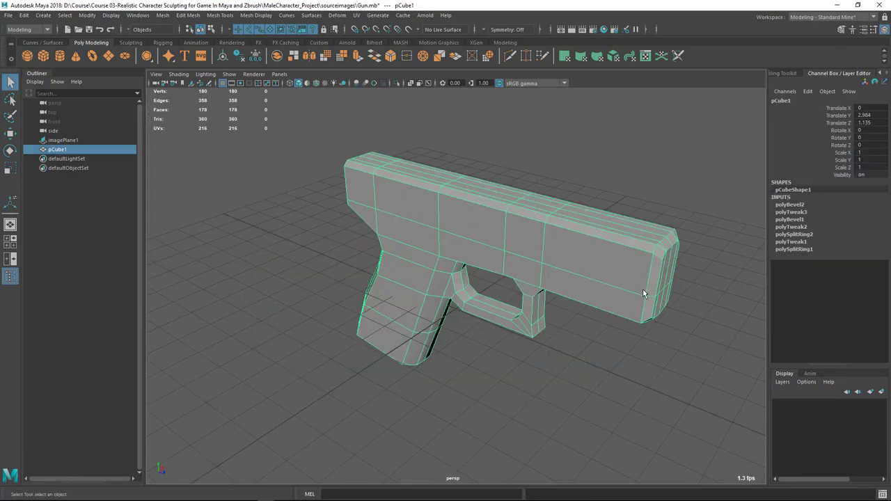
left_click_drag(433, 281, 441, 241, "alt")
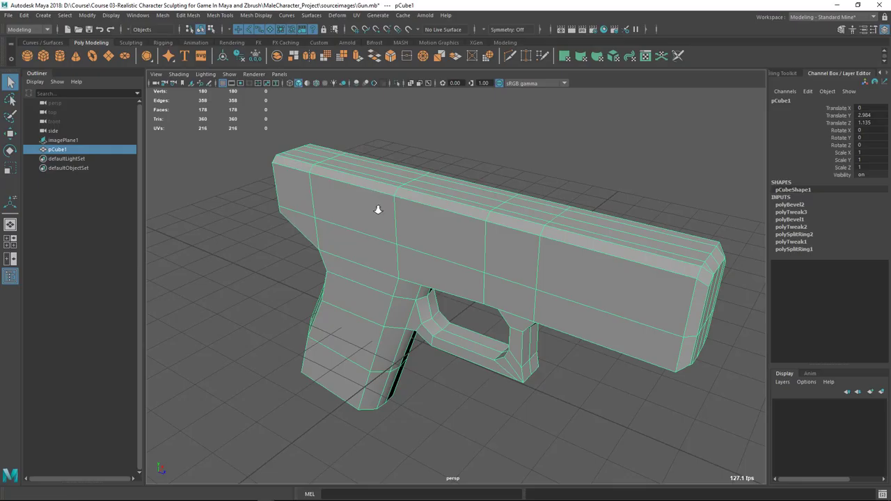
left_click_drag(378, 205, 410, 241, "alt")
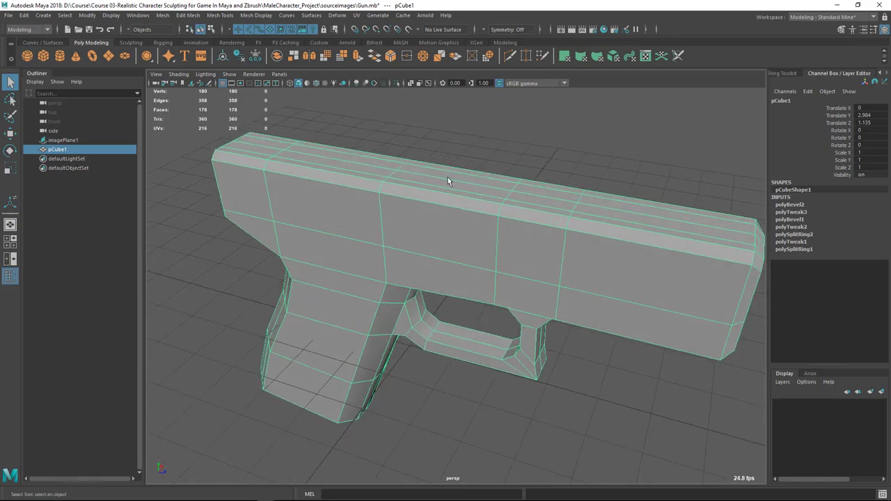
- Compare the slide's ejection port area with the pistol photo in Photos
key("alt+Tab")
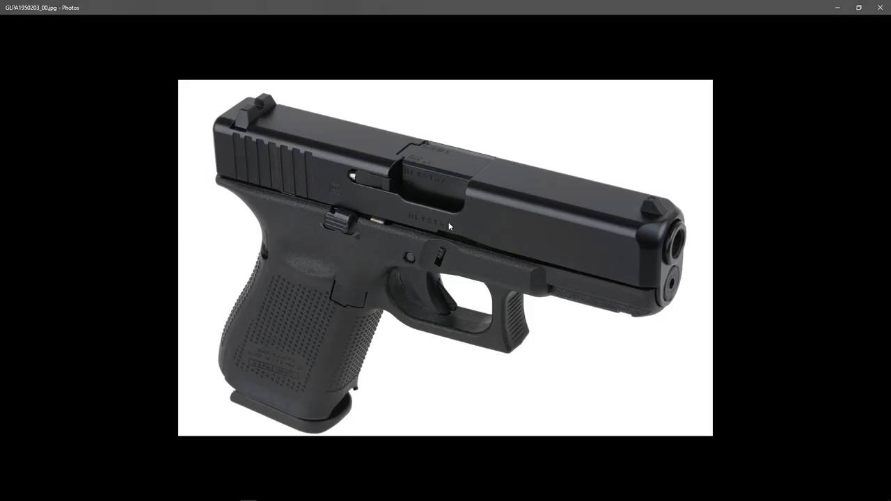
key("alt+Tab")
key("alt+Tab")
key("alt+Tab")
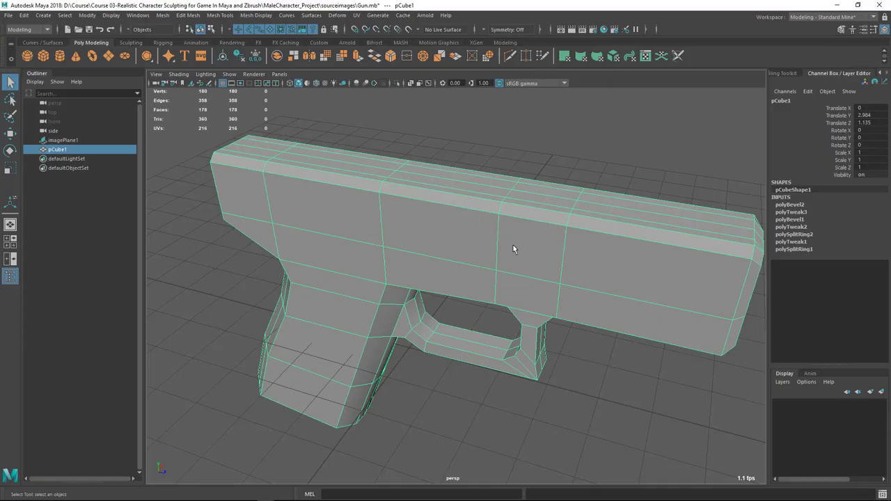
key("alt+Tab")
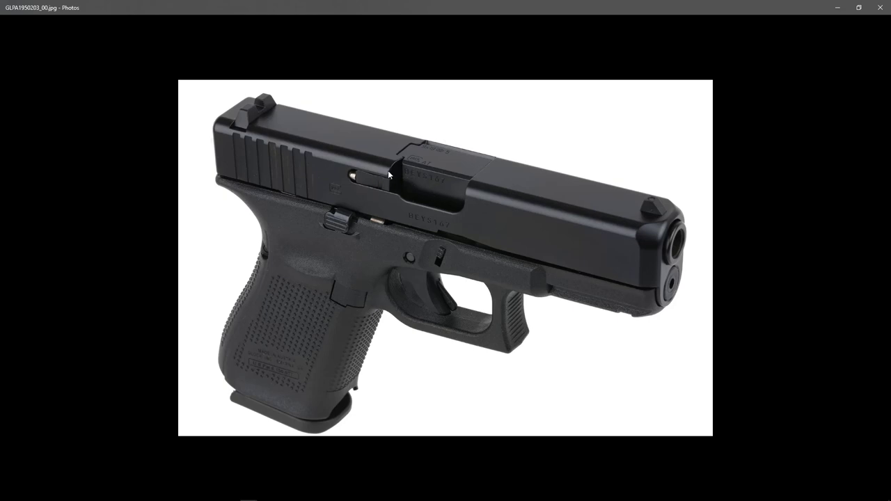
key("alt+Tab")
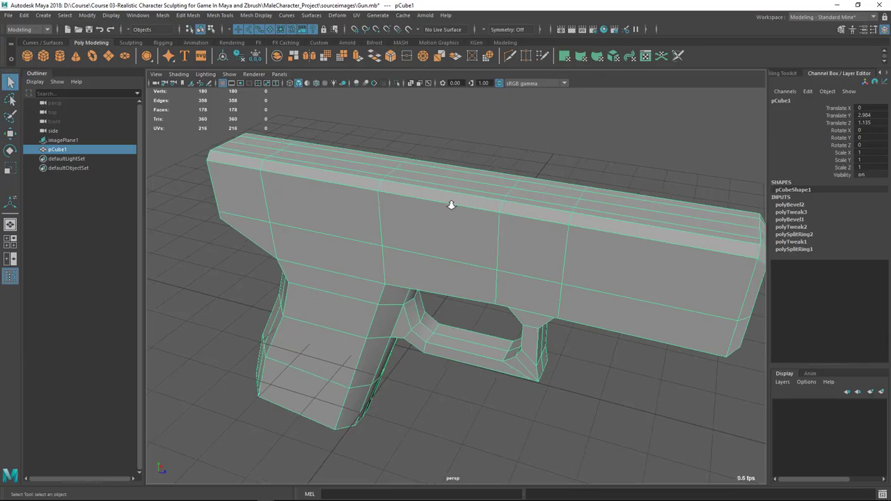
- Insert a horizontal edge loop along the upper half of the slide's side, using the pistol photo as guide for the ejection port
right_click_drag(376, 178, 322, 208, "shift")
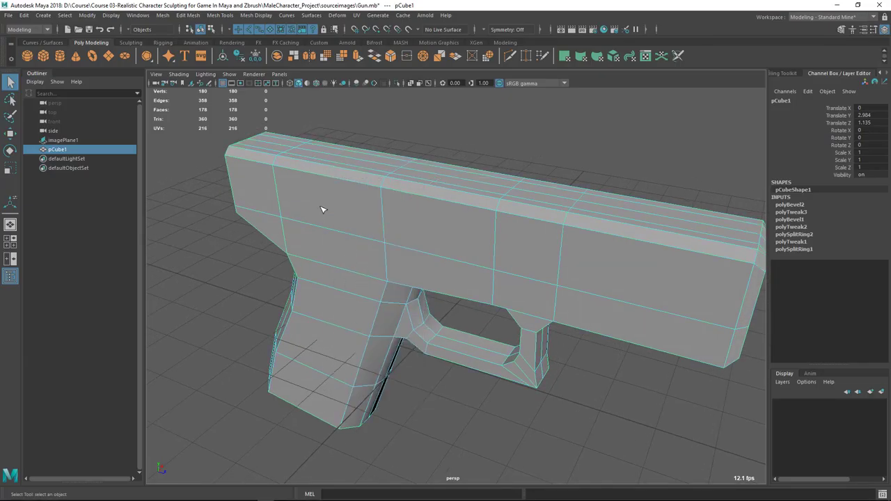
key("alt+Tab")
key("alt+Tab")
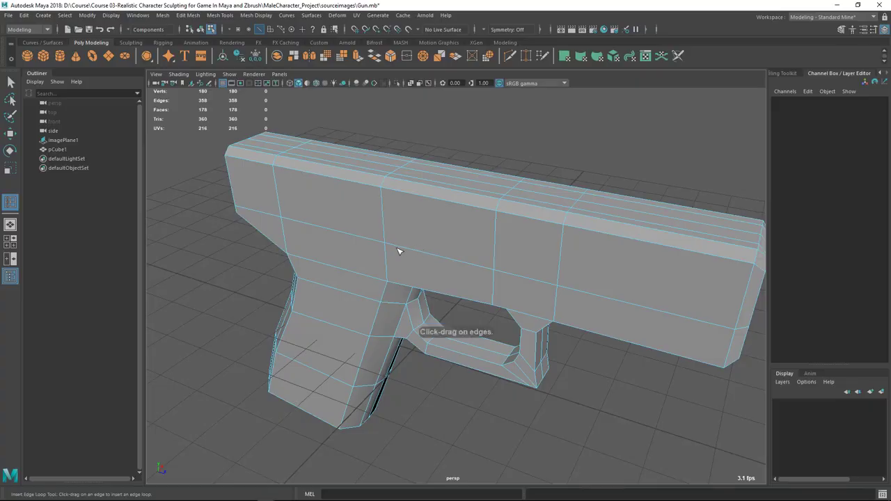
key("alt+Tab")
key("alt+Tab")
left_click_drag(388, 229, 387, 224)
key("alt+Tab")
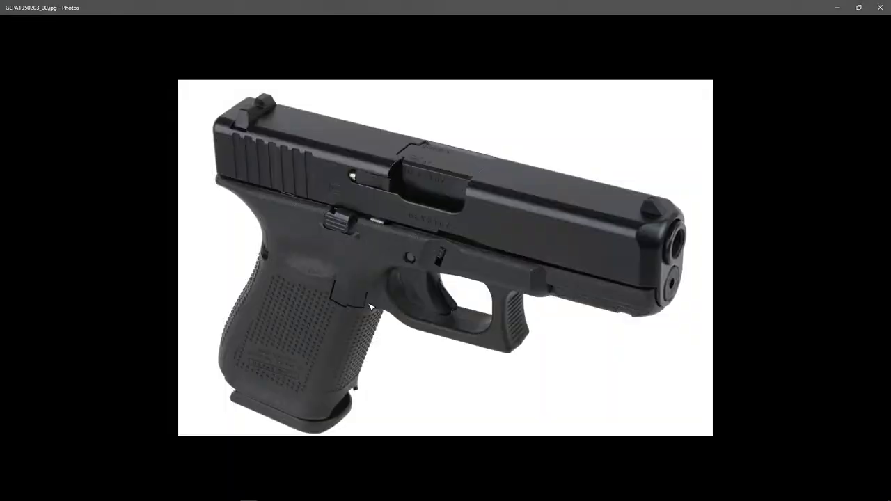
key("alt+Tab")
left_click_drag(371, 308, 439, 191, "alt")
key("q")
right_click_drag(439, 190, 437, 213)
left_click_drag(436, 219, 465, 213, "alt")
- Insert a vertical edge loop near the ejection port's rear end and a second horizontal loop above the first, checking the pistol photo
key("alt+Tab")
key("alt+Tab")
key("alt+Tab")
key("alt+Tab")
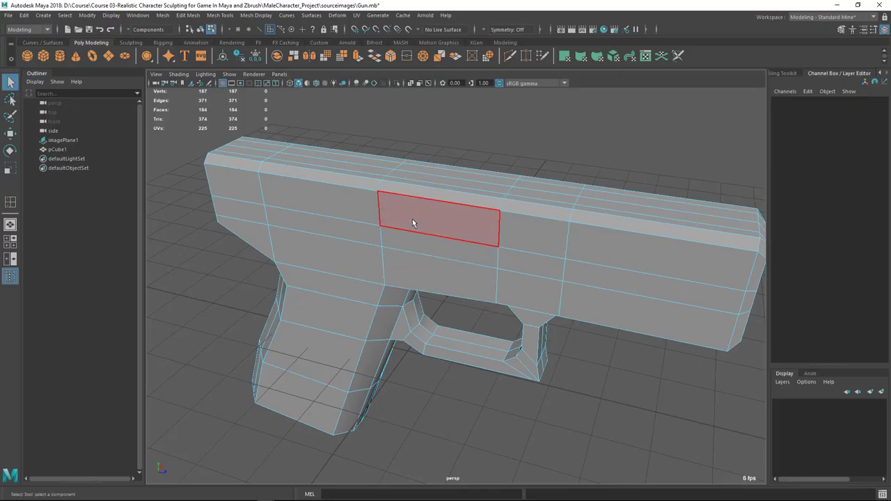
right_click_drag(417, 202, 335, 202, "shift")
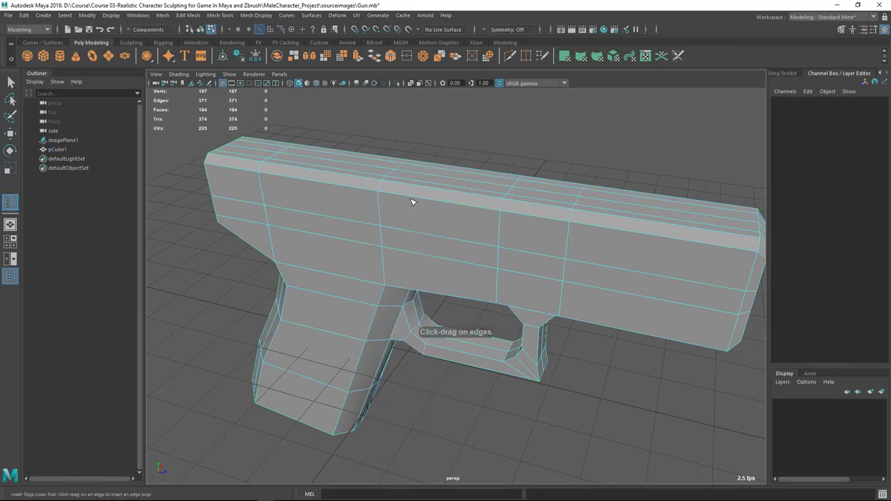
left_click_drag(409, 215, 414, 198)
key("alt+Tab")
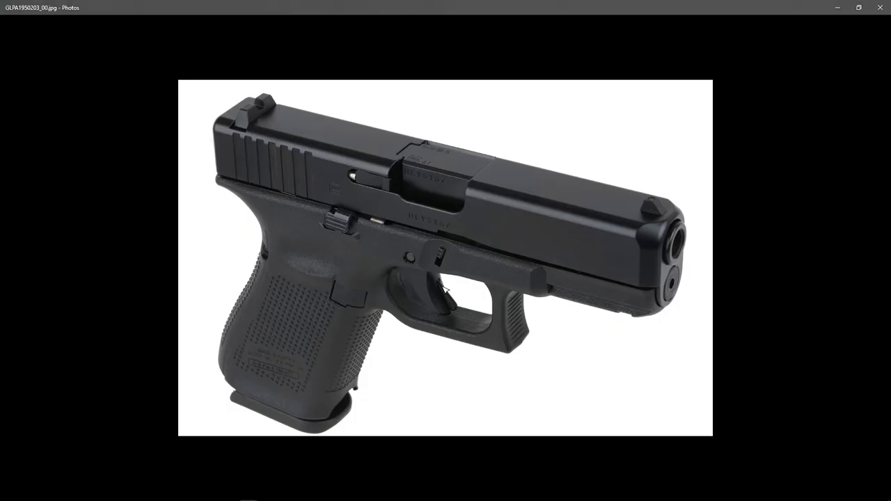
key("alt+Tab")
left_click_drag(448, 278, 459, 256, "alt")
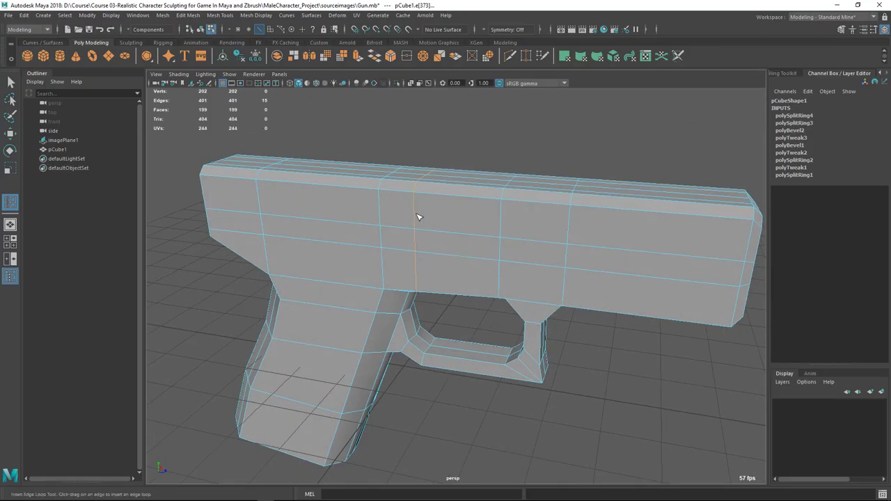
left_click_drag(414, 218, 415, 218)
key("q")
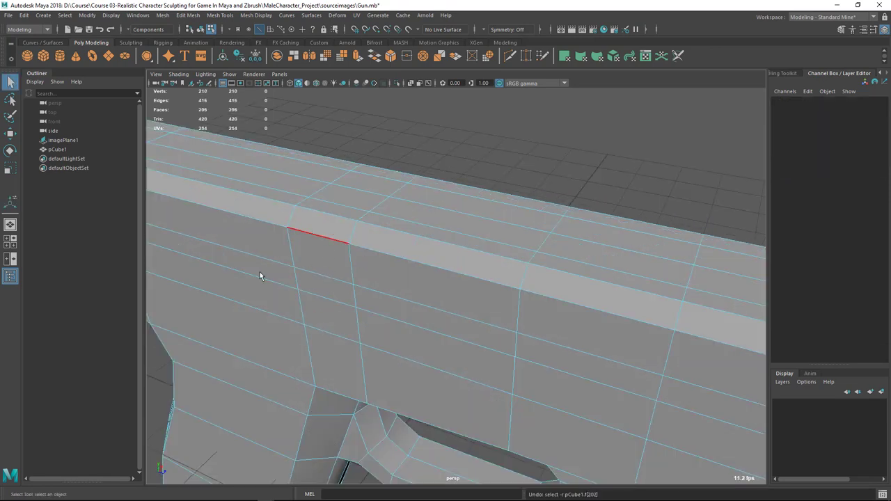
- Insert another vertical edge loop close behind the one at the ejection port's rear, checking against the pistol photo
right_click_drag(364, 205, 431, 153)
right_click_drag(380, 218, 312, 239, "shift")
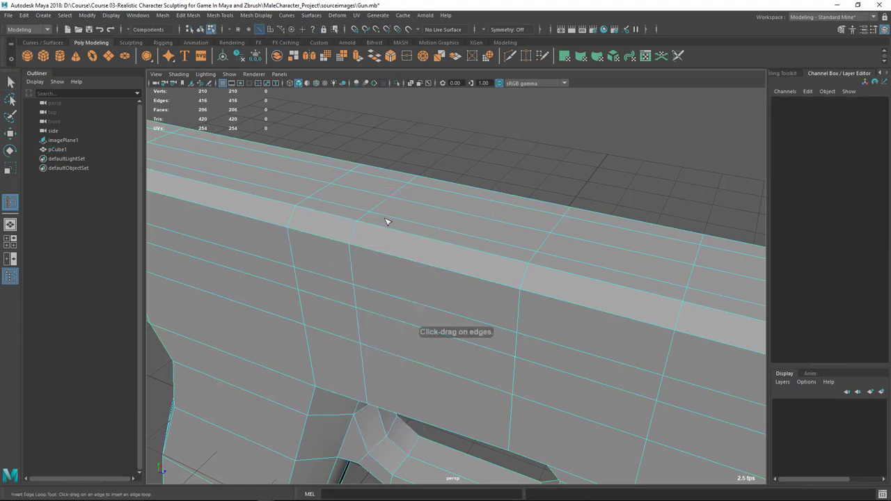
key("alt+Tab")
key("alt+Tab")
left_click_drag(360, 240, 366, 243, "alt")
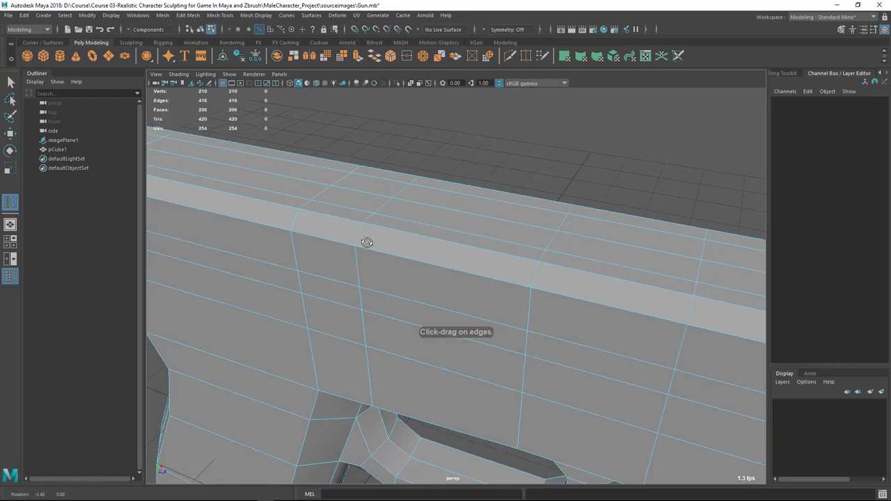
left_click(360, 213)
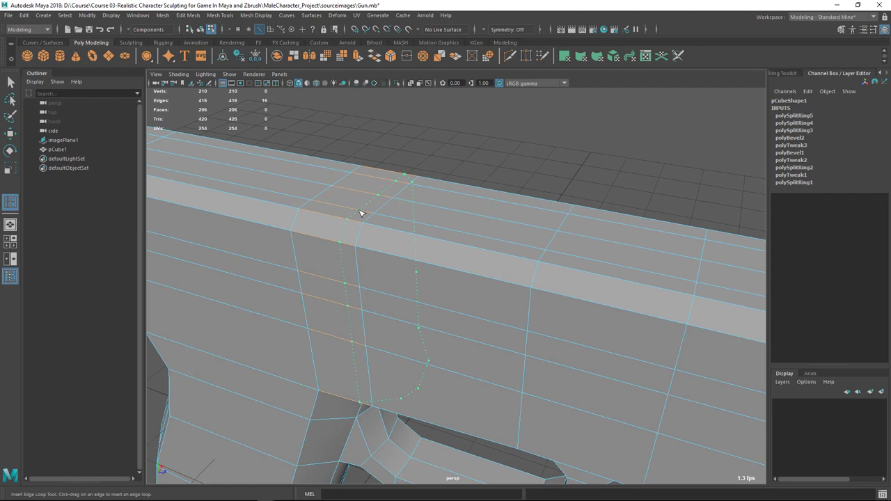
key("q")
- Select the upper side faces, the chamfer face and the wide top faces that form the ejection port
scroll(361, 273, "up", 1)
right_click_drag(364, 224, 363, 258)
left_click_drag(323, 305, 314, 263)
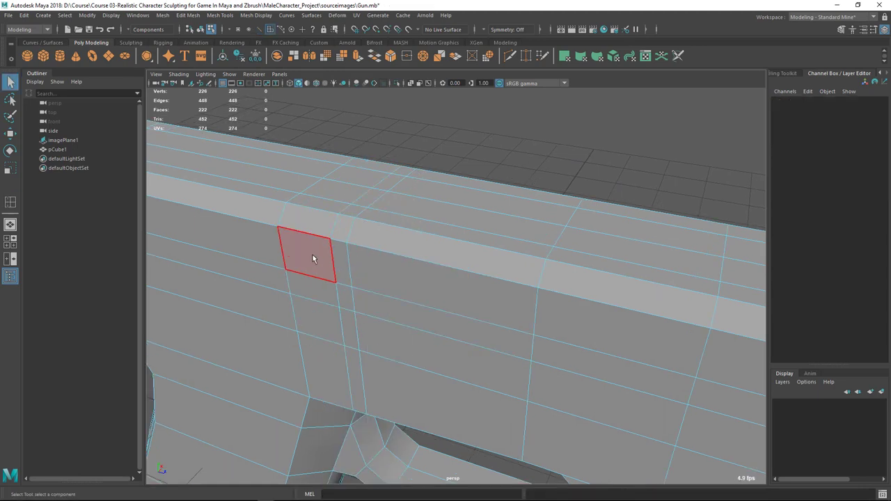
left_click(313, 259)
left_click(367, 272, "shift")
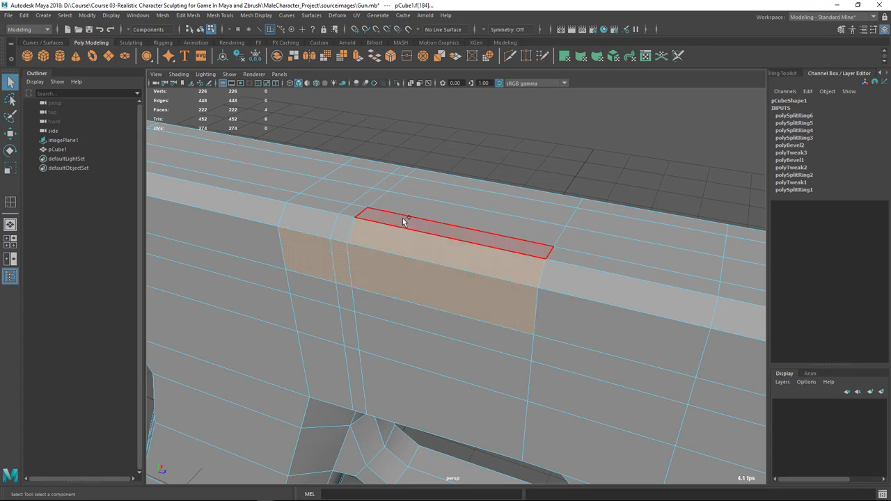
left_click(404, 222, "shift")
left_click(425, 201, "shift")
left_click(437, 189, "shift")
- Add the narrow top faces behind the ejection port to the selection, checking its outline against the photo in Photos
left_click(374, 197, "shift")
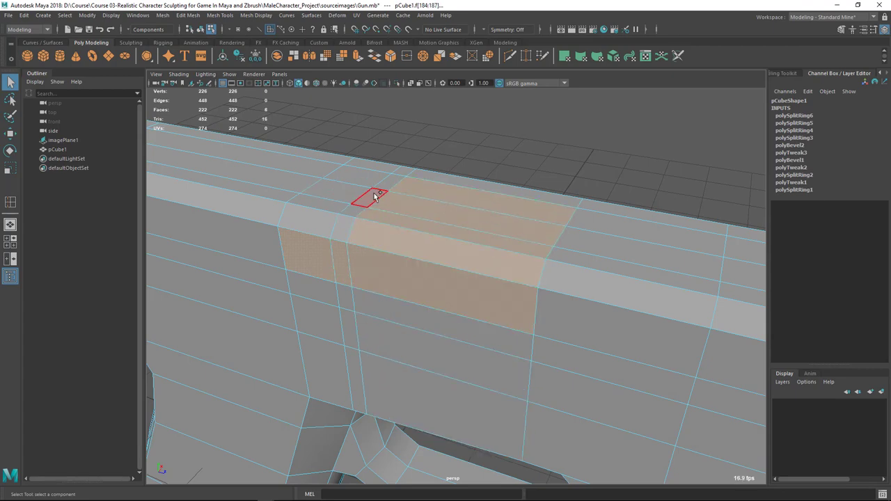
mouse_move(487, 261)
left_mouse_down("alt")
mouse_move(471, 283)
mouse_move(398, 269)
mouse_move(480, 247)
left_mouse_up("alt")
key("alt+Tab")
key("alt+Tab")
left_click(369, 181, "shift")
key("alt+Tab")
key("alt+Tab")
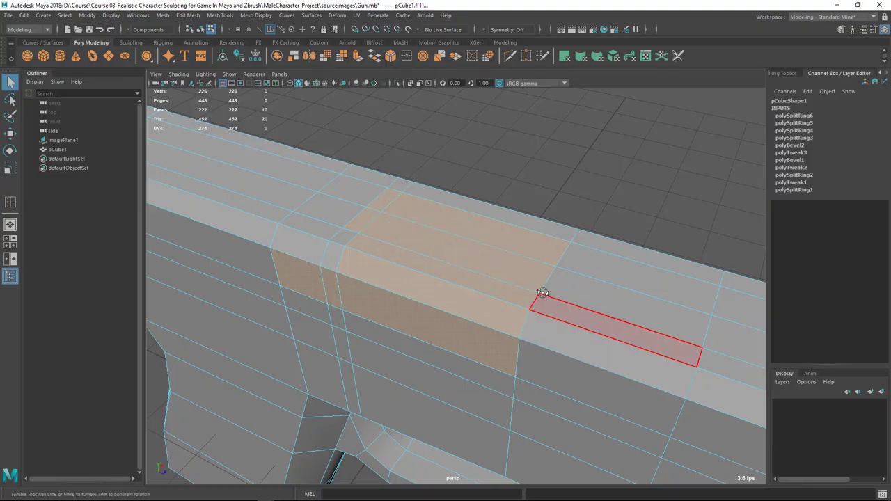
- Extrude the selected ejection port faces with an offset of 0.03
left_click_drag(541, 299, 429, 204, "alt")
right_click_drag(430, 204, 426, 226, "shift")
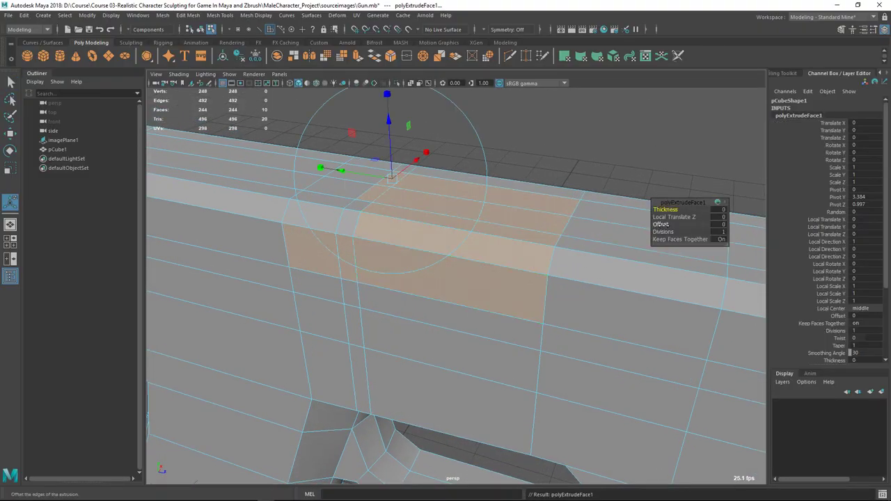
left_click_drag(661, 225, 666, 225)
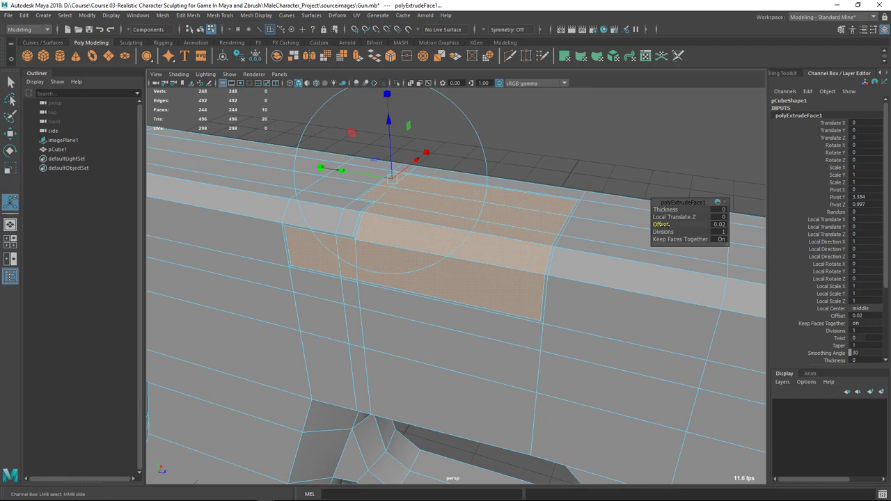
middle_click_drag(667, 226, 670, 226)
left_click_drag(589, 344, 579, 366, "alt")
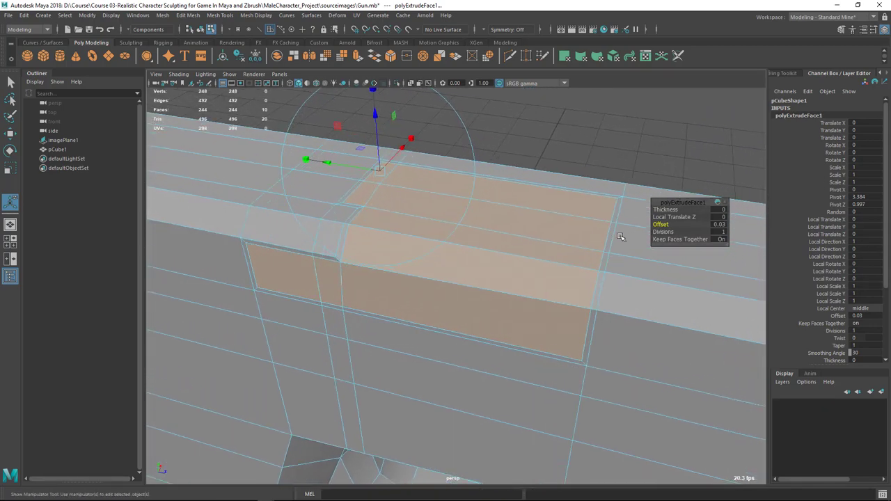
left_click_drag(383, 339, 520, 284, "alt")
- Extrude the inset ejection port faces inward with a Local Translate Z of -0.05
right_click_drag(513, 193, 513, 228, "shift")
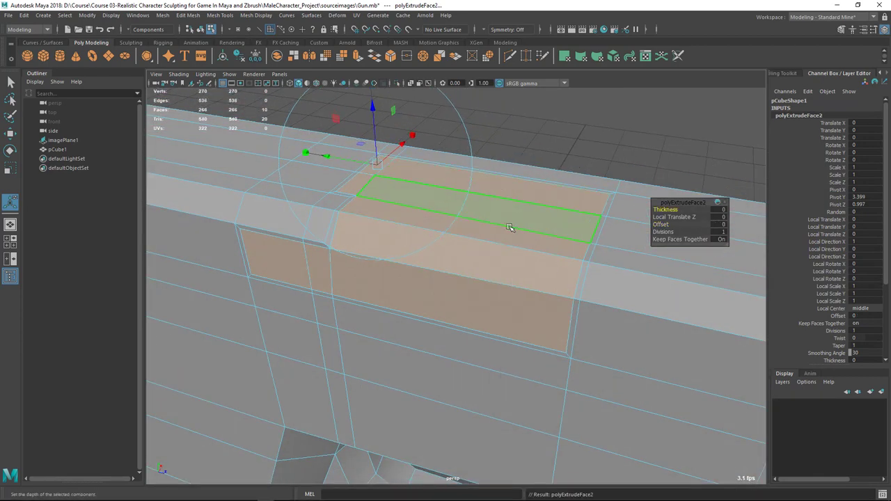
left_click_drag(513, 229, 446, 225, "alt")
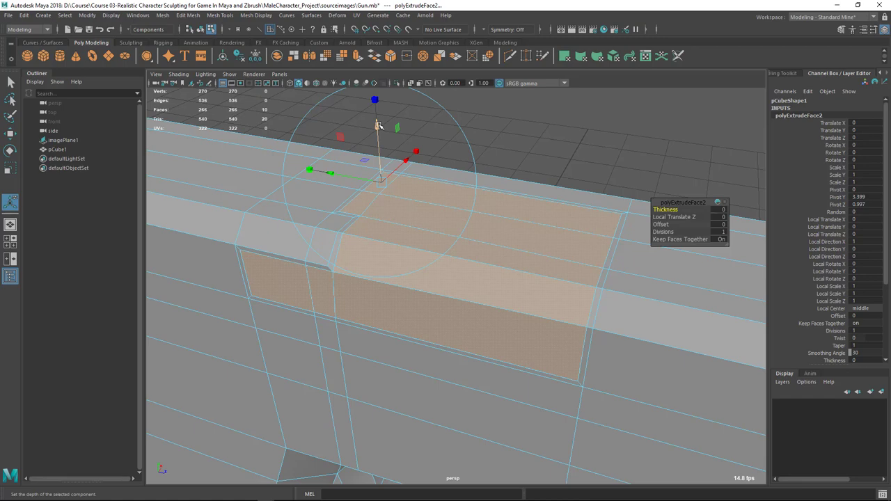
left_click_drag(378, 125, 378, 134)
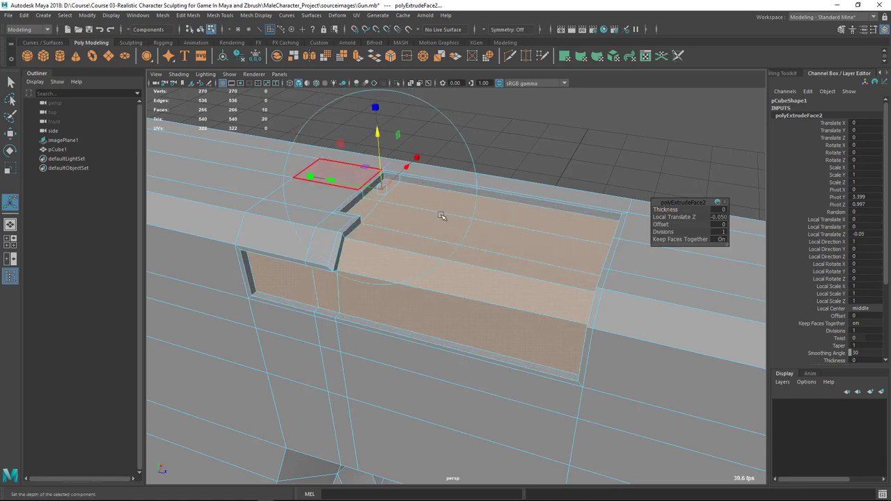
left_click_drag(443, 216, 465, 249, "alt")
- Consult the pistol photo in Photos and deselect the two small rear side faces of the recess
key("alt+Tab")
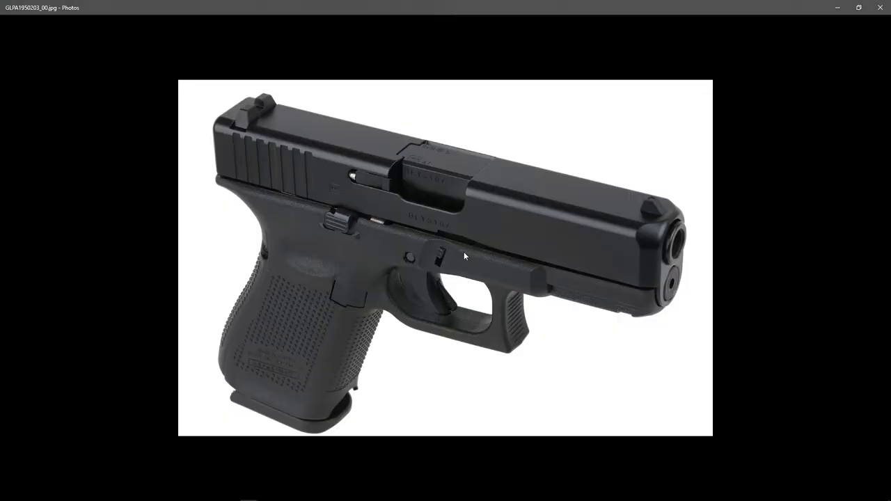
key("alt+Tab")
key("q")
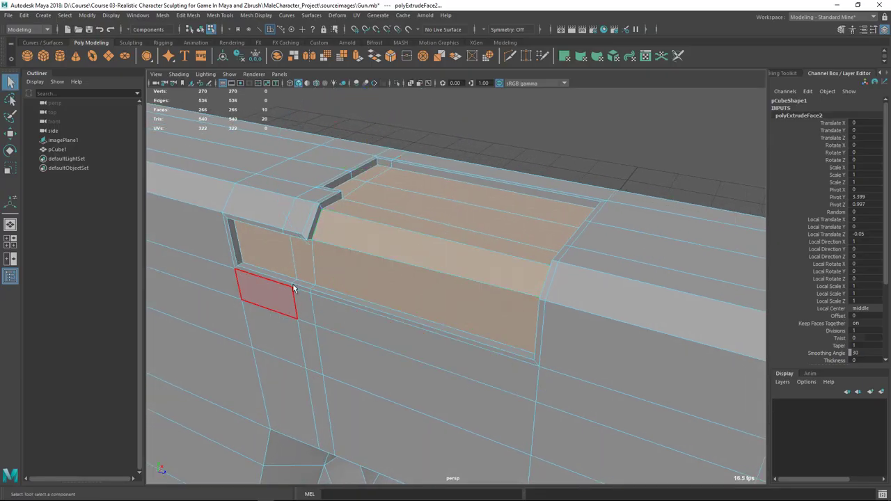
left_click(282, 257, "ctrl")
left_click(302, 261, "ctrl")
left_click_drag(407, 330, 439, 313, "alt")
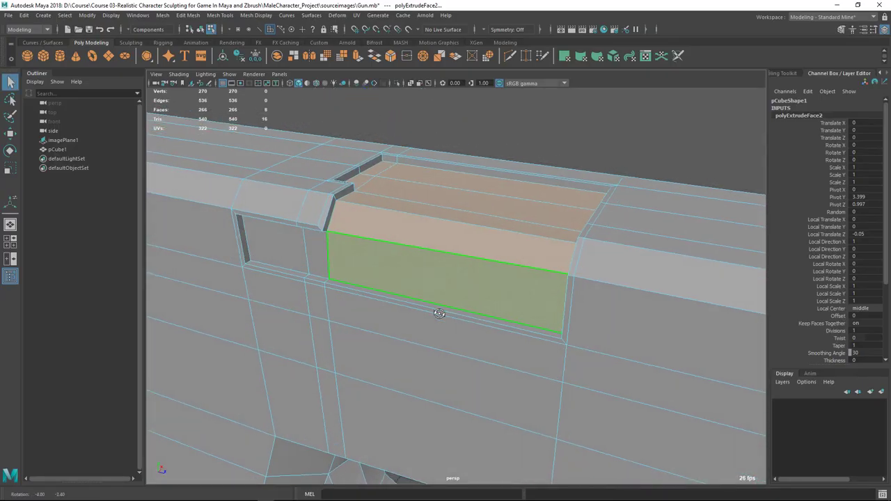
- Delete the recess's large side face, chamfer face and adjoining narrow top face to open the port, following the pistol photo
key("alt+Tab")
key("alt+Tab")
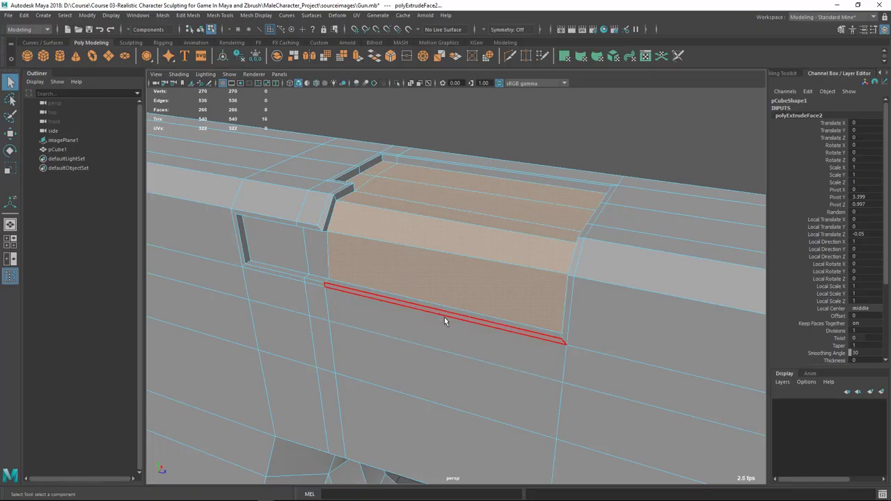
mouse_move(430, 276)
left_mouse_down("alt")
mouse_move(422, 276)
mouse_move(441, 278)
left_mouse_up("alt")
key("alt+Tab")
key("alt+Tab")
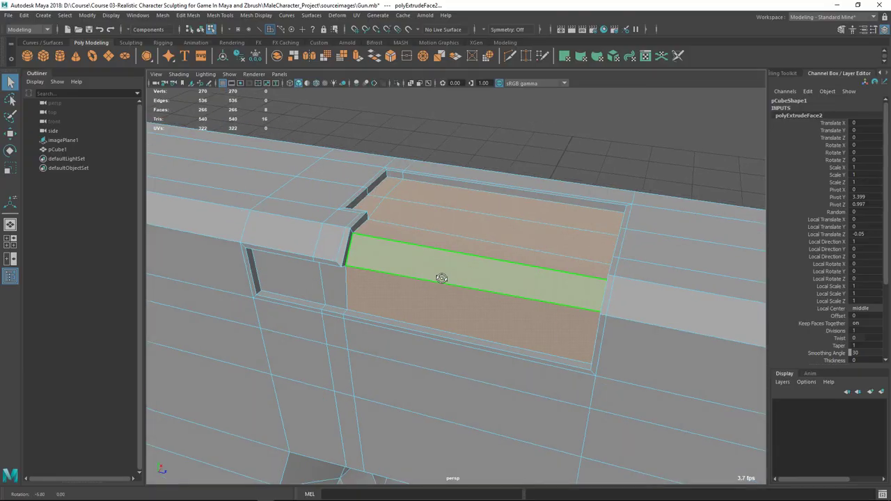
left_click(440, 241)
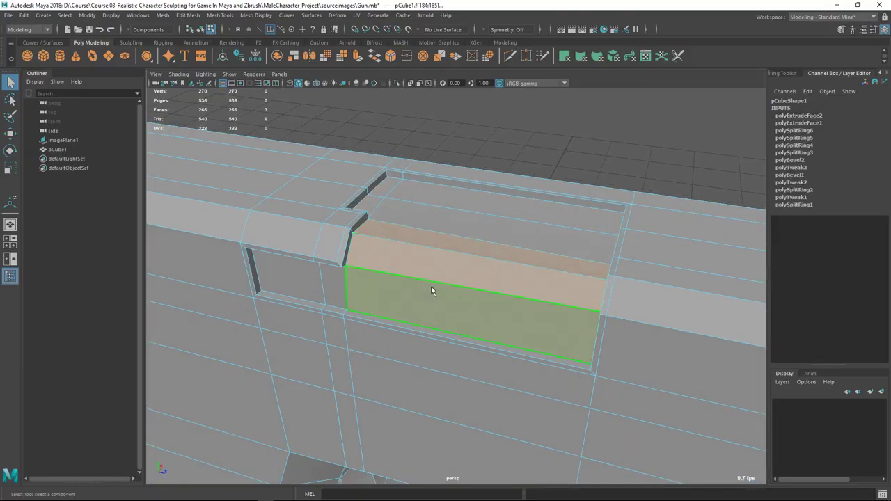
key("Delete")
- Extract the remaining top faces of the ejection port recess into a separate piece, checking against the pistol photo
left_click_drag(454, 289, 461, 251, "alt")
key("alt+Tab")
key("alt+Tab")
left_click(462, 252)
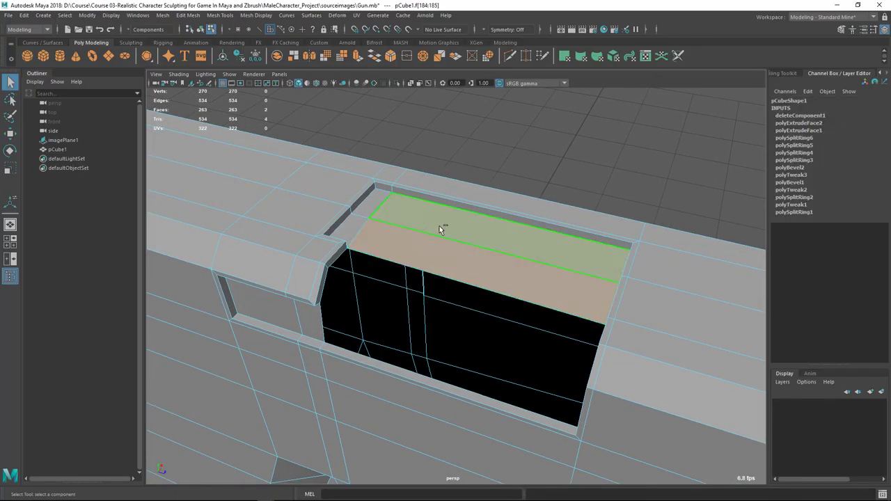
left_click(384, 206, "shift")
left_click(350, 224, "shift")
left_click(220, 14)
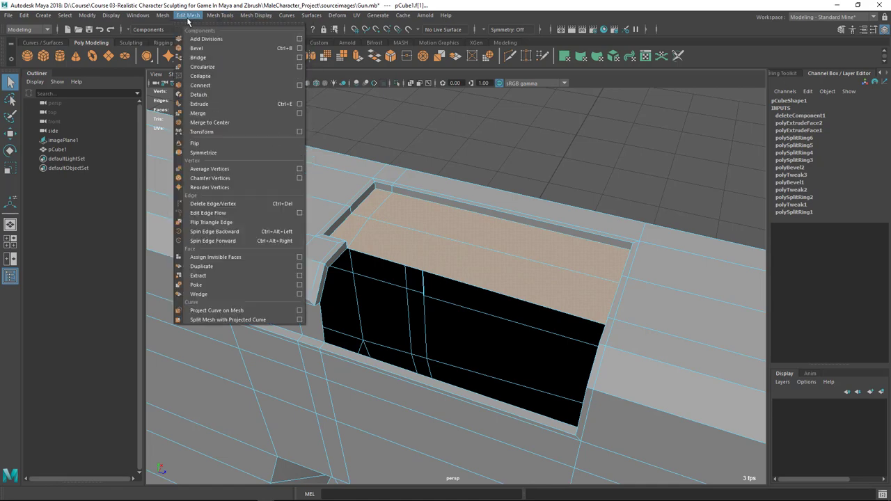
left_click(221, 275)
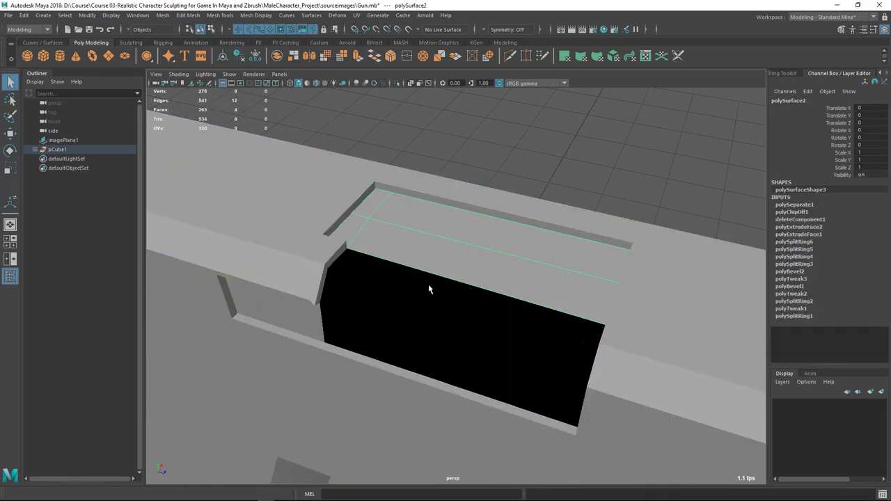
- Extrude the extracted top piece's border edges downward to give it side walls, following the pistol photo
left_click(293, 245)
key("alt+Tab")
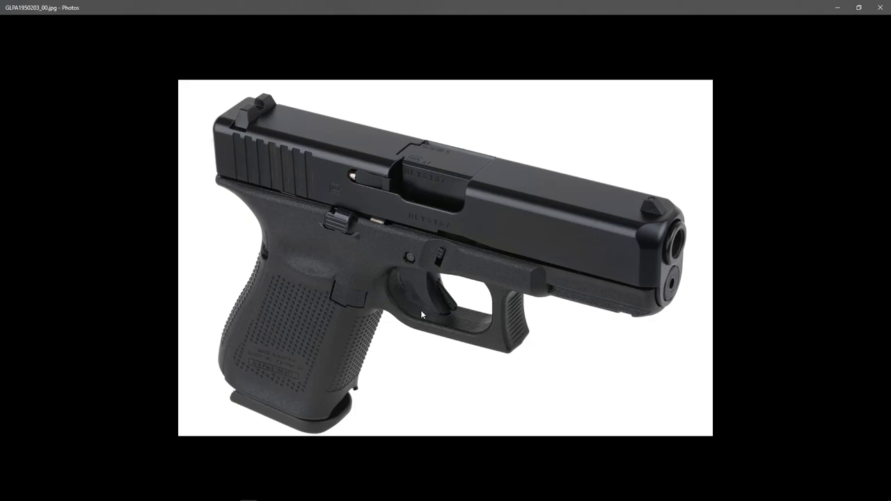
key("alt+Tab")
right_click_drag(324, 276, 326, 276, "alt")
left_click_drag(326, 276, 314, 279, "alt")
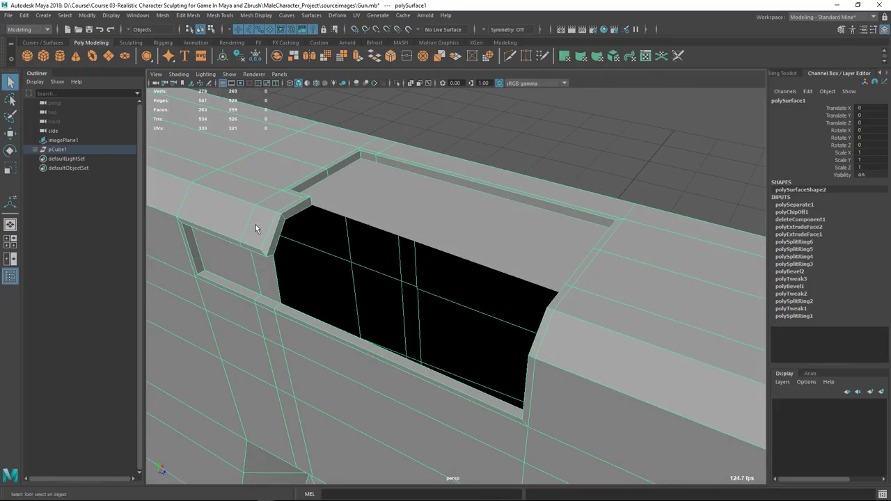
left_click_drag(255, 226, 347, 273, "alt")
key("alt+Tab")
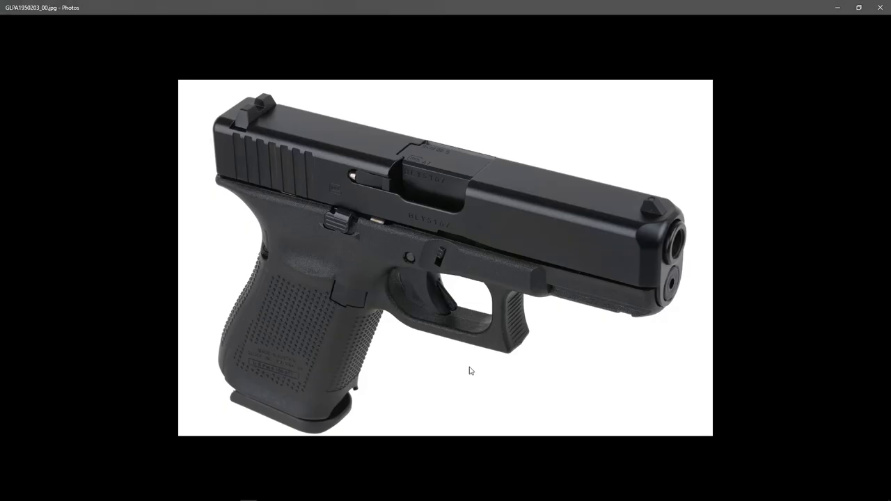
key("alt+Tab")
right_click_drag(442, 225, 473, 248)
left_click(414, 249)
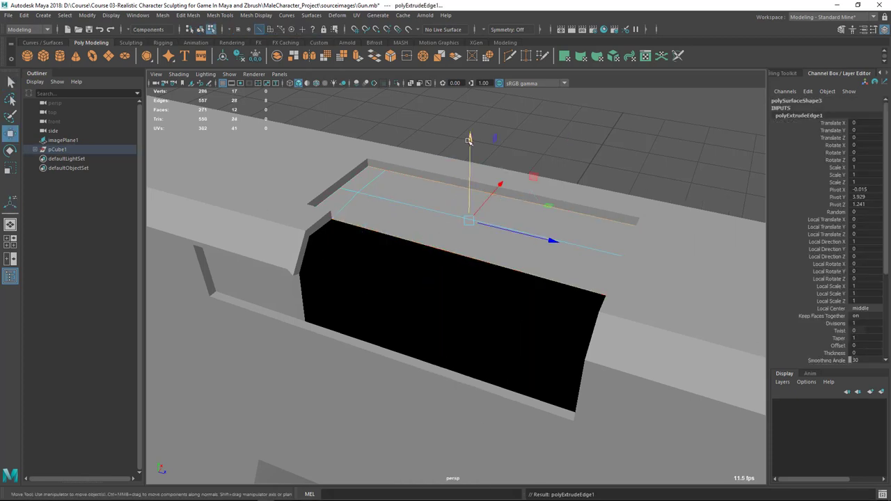
left_click_drag(468, 140, 450, 292)
key("alt+Tab")
key("alt+Tab")
- Isolate the main slide body in the viewport so the separate port piece is hidden, and return to edge editing
mouse_move(413, 259)
left_mouse_down("alt")
mouse_move(392, 251)
mouse_move(381, 272)
mouse_move(403, 270)
left_mouse_up("alt")
key("q")
double_click(345, 235)
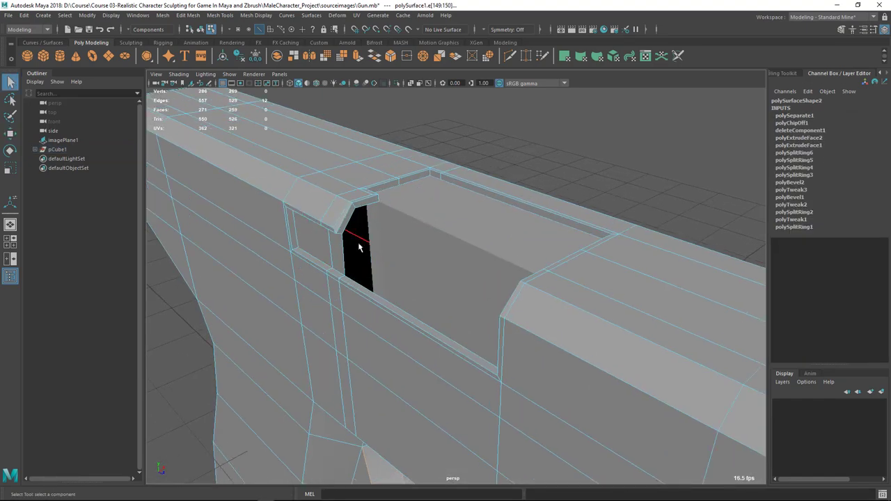
right_click_drag(359, 247, 341, 186)
key("ctrl+1")
left_click_drag(415, 241, 384, 241, "alt")
right_click_drag(384, 241, 384, 201)
key("w")
right_click_drag(390, 257, 419, 304, "alt")
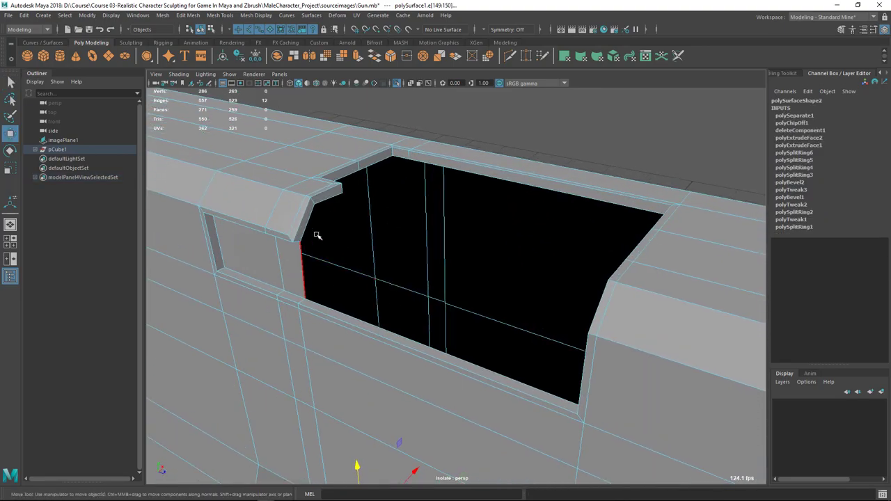
- Extrude the vertical edge at the rear of the ejection port inward twice to build two wall faces
key("alt+Tab")
key("alt+Tab")
left_click(303, 273)
right_click_drag(282, 214, 283, 259, "shift")
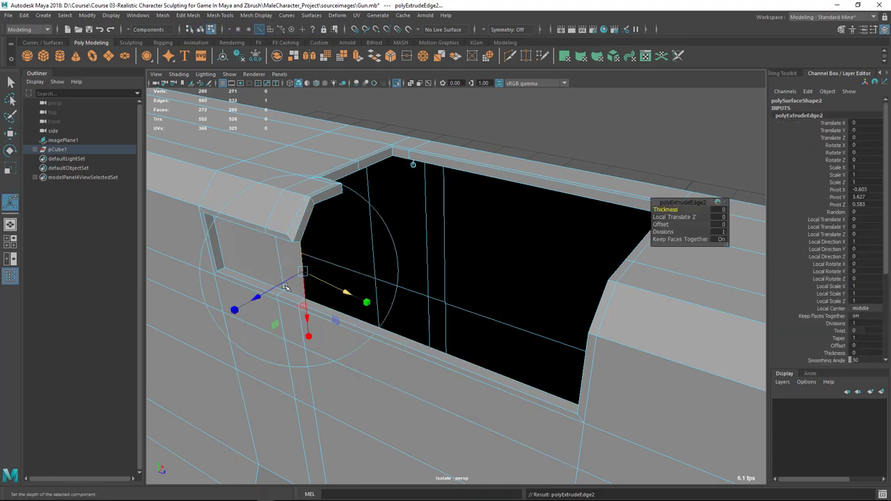
left_click_drag(257, 296, 291, 278)
right_click_drag(299, 187, 289, 298, "shift")
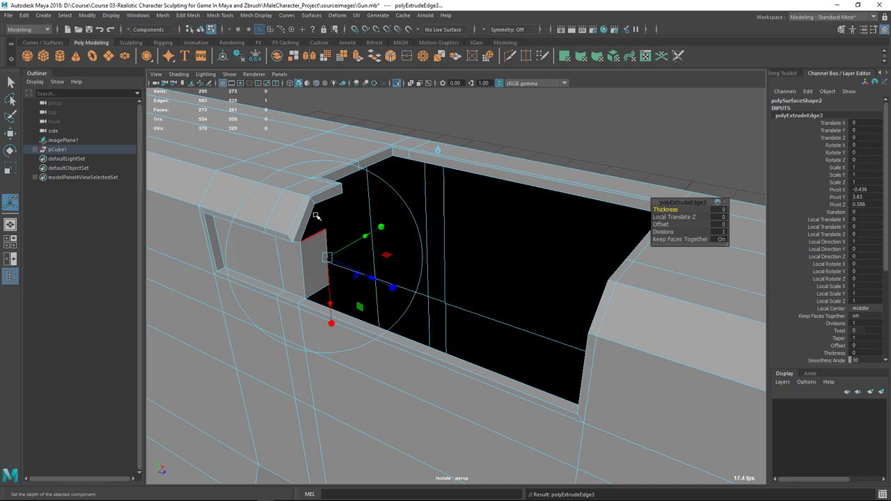
left_click_drag(356, 242, 372, 231)
- Target-weld the two upper vertices of the new rear wall faces to the rim corners above them
right_click_drag(300, 255, 338, 179, "alt")
key("q")
left_click(282, 276)
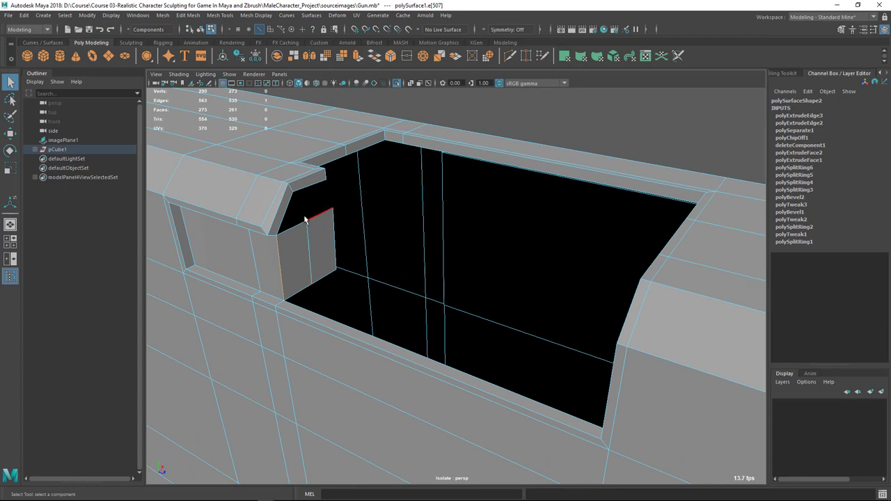
double_click(298, 175)
left_click(224, 15)
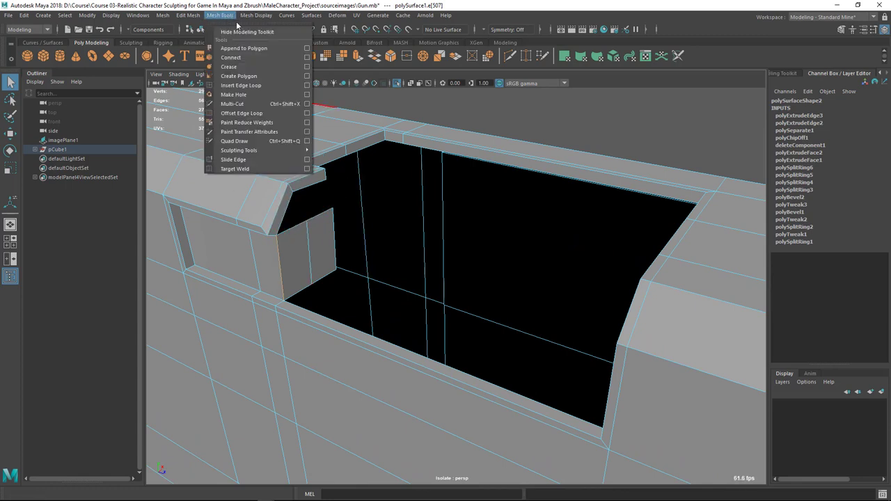
left_click(241, 170)
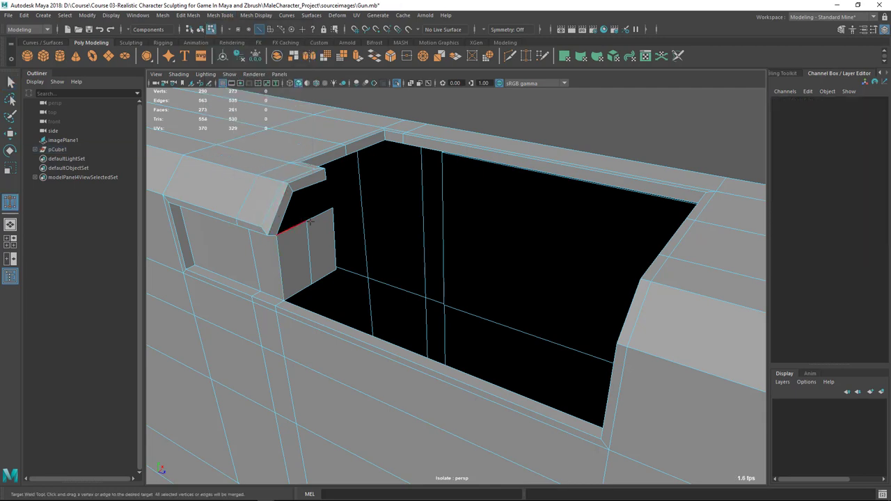
middle_click_drag(309, 245, 358, 258, "alt")
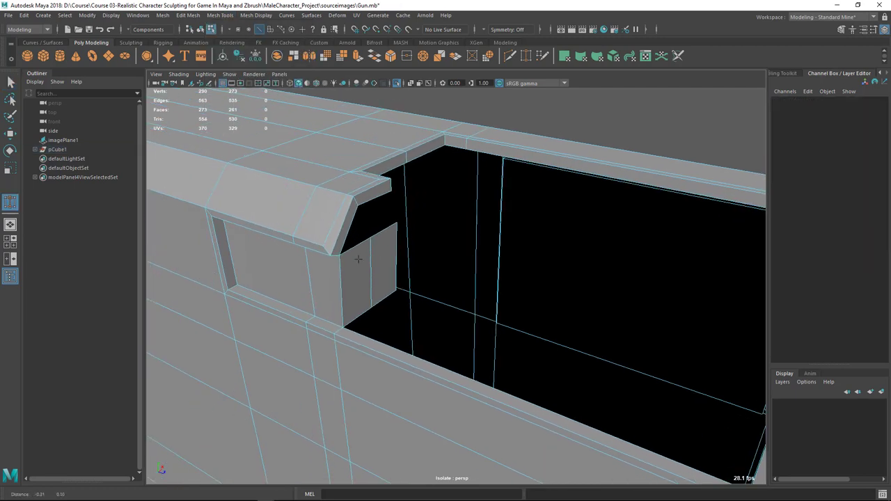
right_click_drag(358, 259, 372, 258, "alt")
right_click_drag(314, 209, 285, 198)
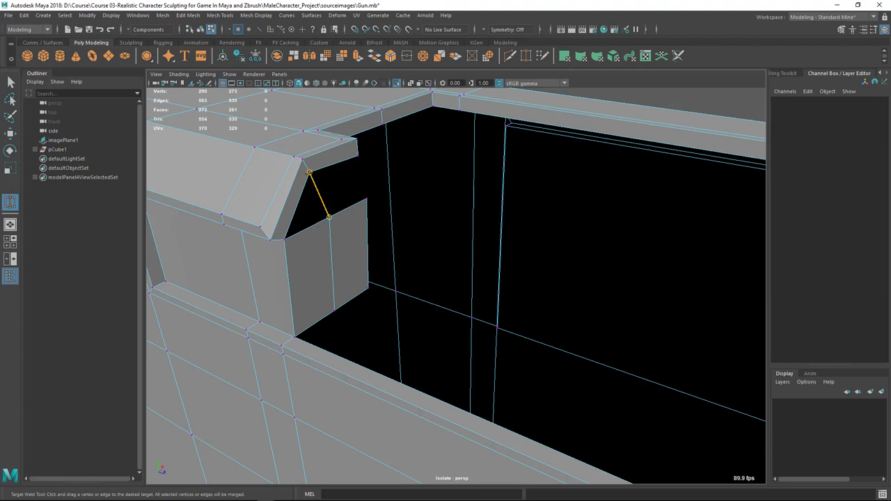
left_click_drag(309, 172, 309, 172)
left_click_drag(367, 198, 358, 155)
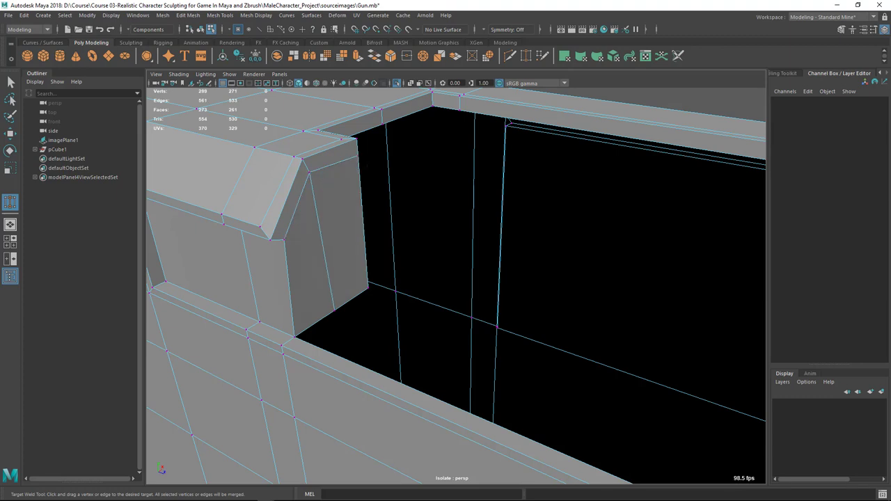
scroll(410, 279, "down", 3)
key("q")
scroll(411, 264, "down", 1)
middle_click_drag(407, 268, 373, 244, "alt")
- Extrude the rim edges along the port's far side and rear notch downward, snapping them level with the rear wall's lower vertices
right_click_drag(341, 225, 342, 200)
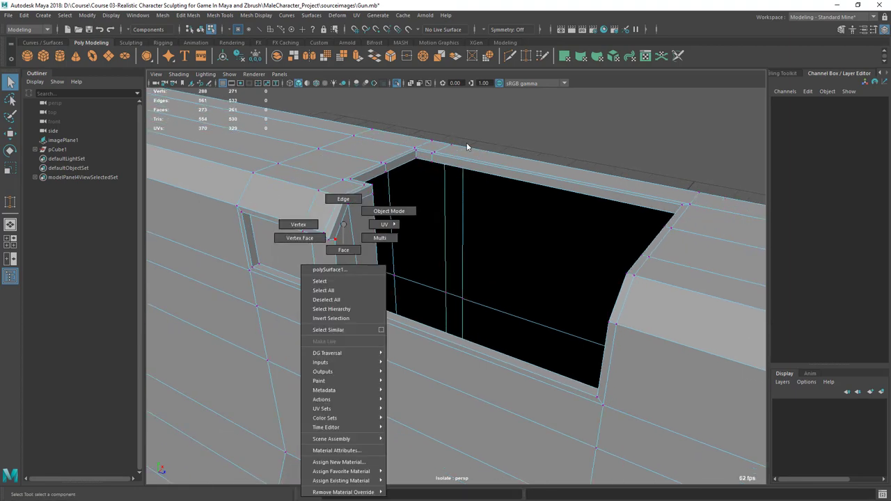
double_click(467, 146)
left_click_drag(467, 146, 379, 188, "alt")
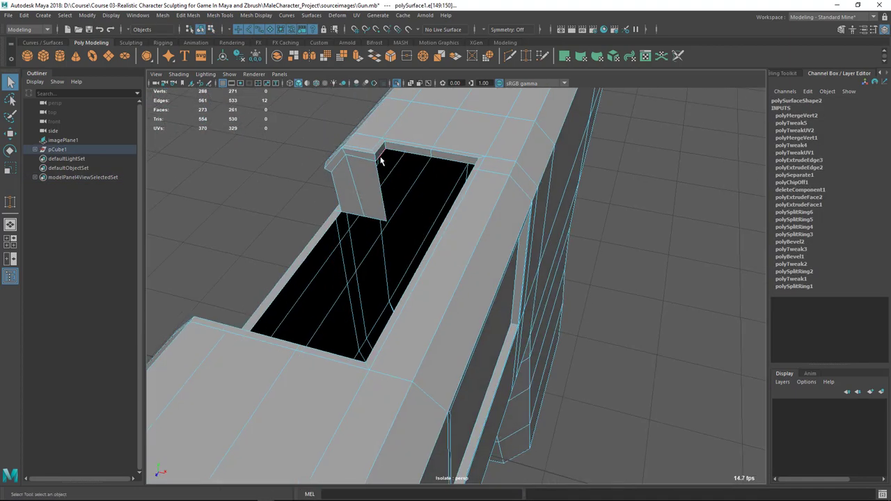
left_click(381, 161)
left_click_drag(460, 217, 561, 211, "alt")
middle_click_drag(637, 213, 541, 233, "alt")
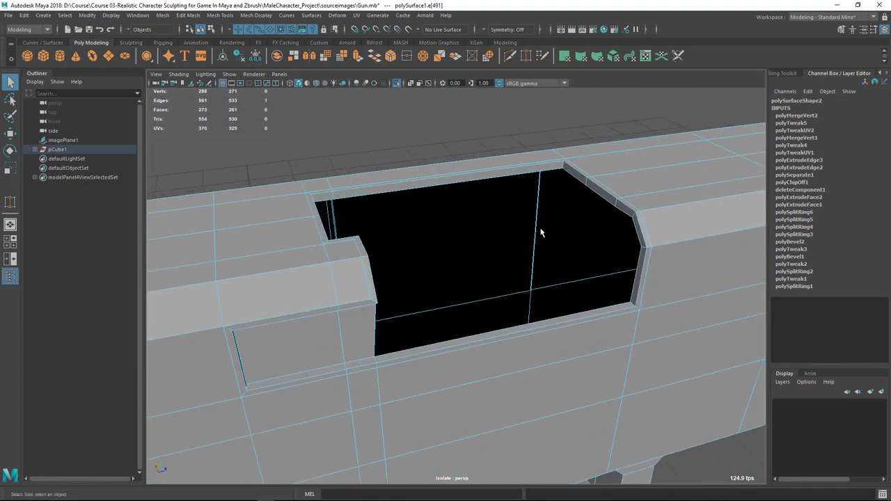
left_click_drag(542, 233, 485, 239, "alt")
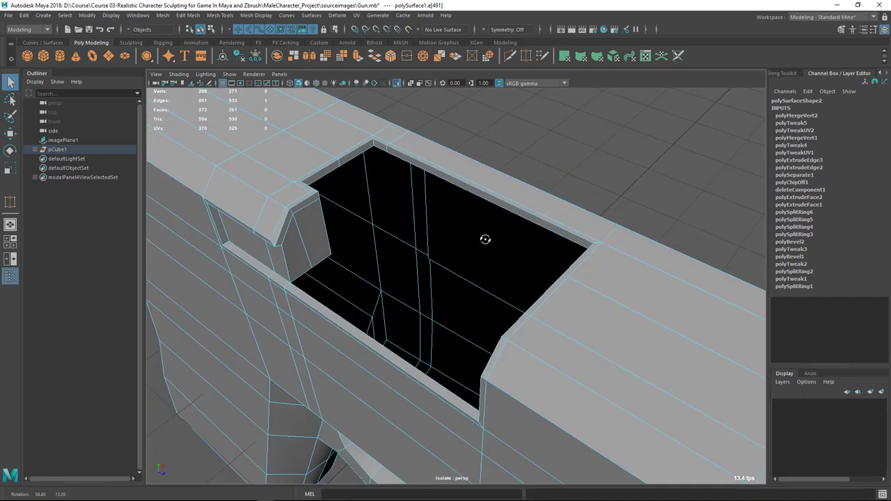
left_click(509, 212)
double_click(364, 139, "shift")
right_click_drag(364, 139, 385, 194, "shift")
key("w")
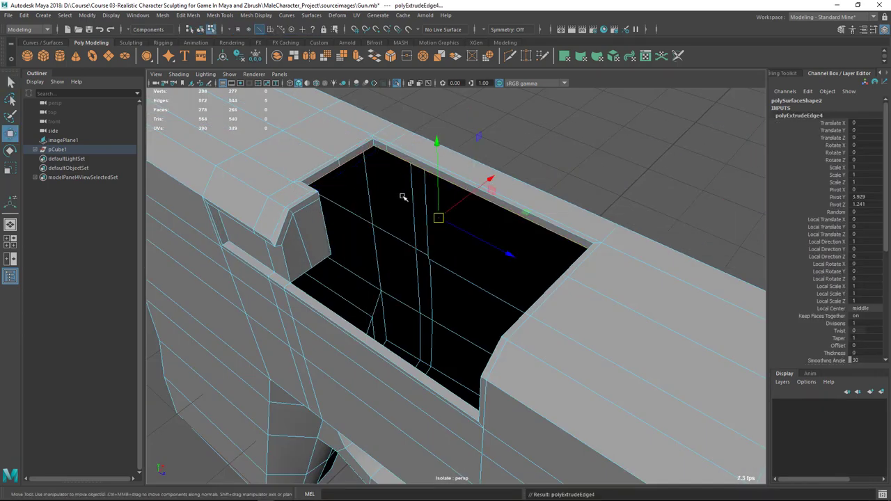
left_click_drag(402, 197, 427, 162, "alt")
left_click_drag(441, 120, 414, 220)
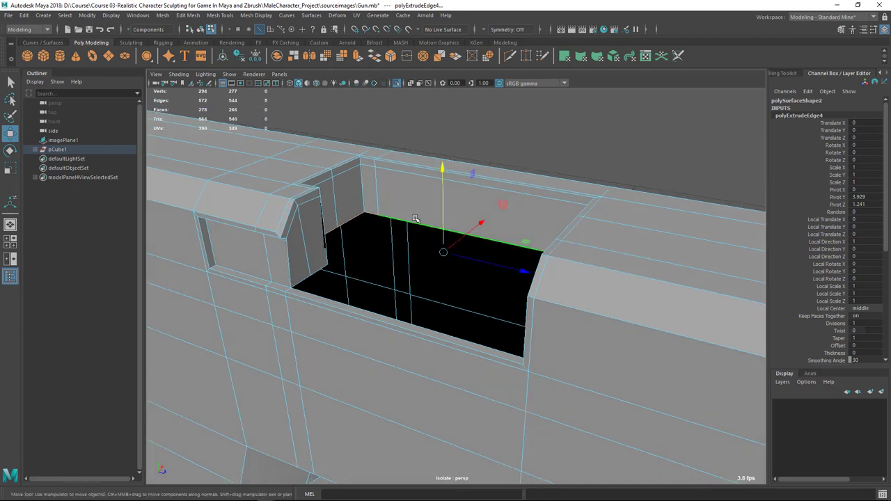
key("v")
left_click_drag(443, 171, 501, 202)
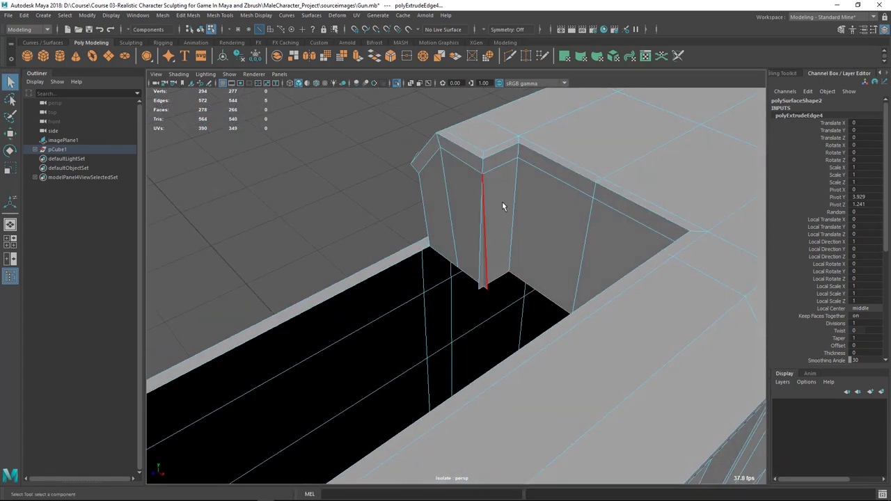
- Target-weld the open lower vertices at the rear notch corner where the two new inner walls meet
key("F8")
key("q")
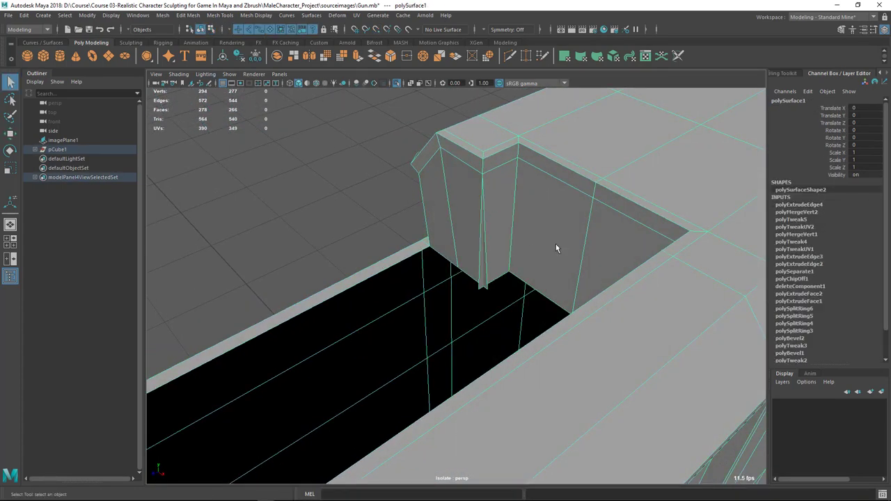
right_click(515, 160, "shift")
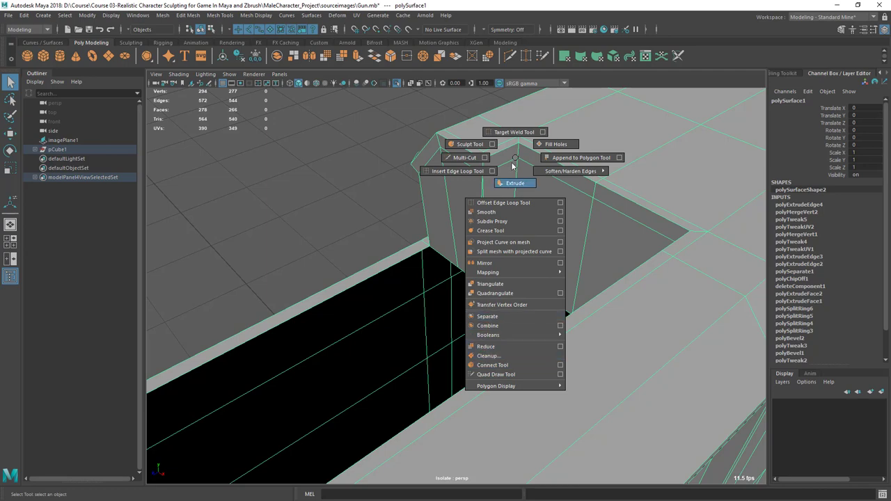
left_click(514, 133)
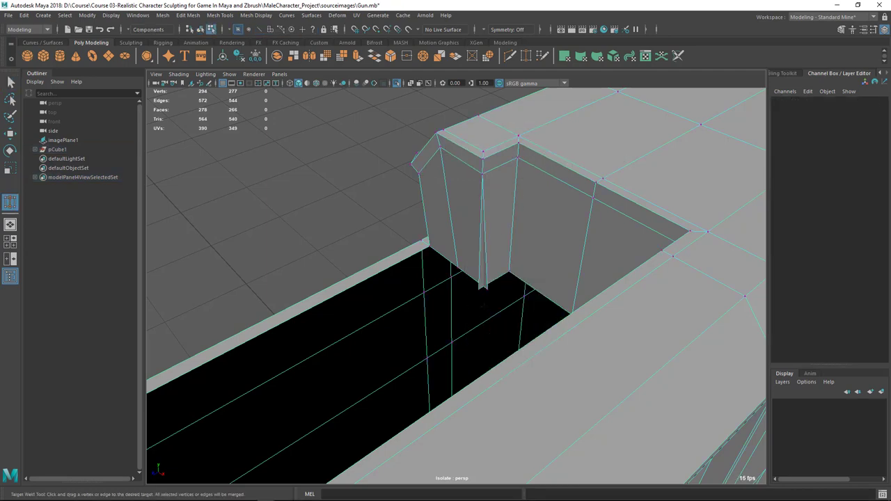
left_click_drag(479, 289, 506, 298)
scroll(488, 289, "down", 3)
key("q")
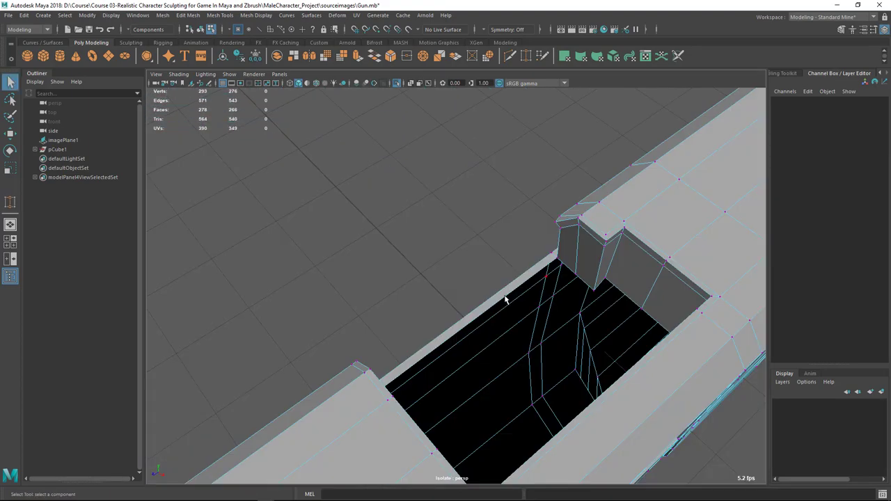
- Extrude the rim edges at the front end of the ejection port downward to form the front inner wall
left_click(506, 298)
left_click_drag(521, 338, 601, 321, "alt")
right_click_drag(369, 224, 369, 255)
right_click_drag(382, 185, 383, 183)
left_click_drag(411, 213, 343, 317, "alt")
left_click(477, 309)
left_click_drag(476, 309, 561, 325, "alt")
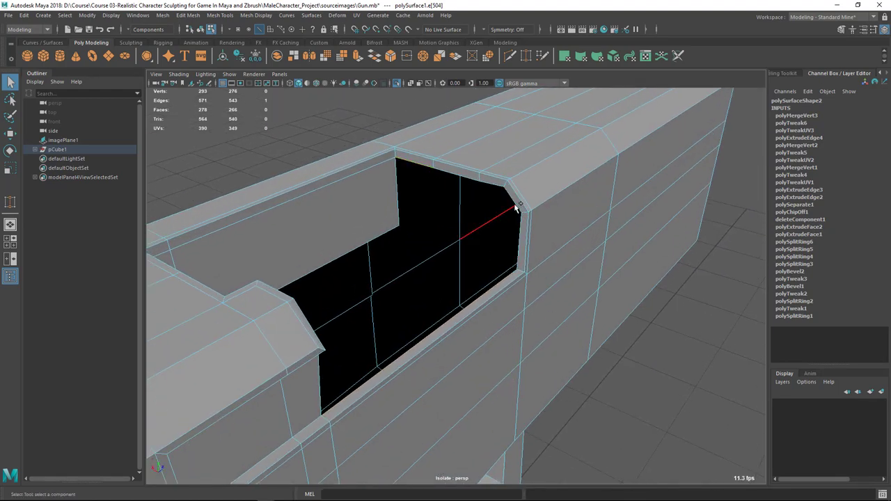
left_click(473, 167)
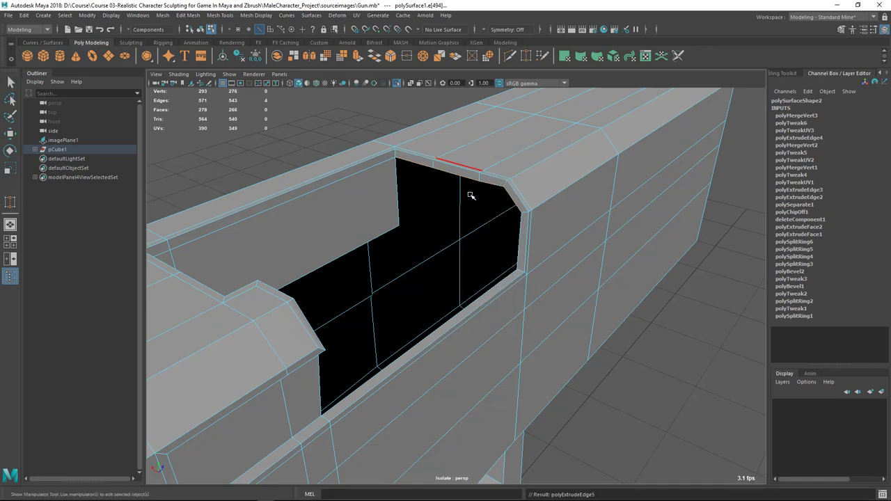
key("ctrl+e")
left_click_drag(458, 101, 457, 162)
left_click_drag(412, 223, 448, 244, "alt")
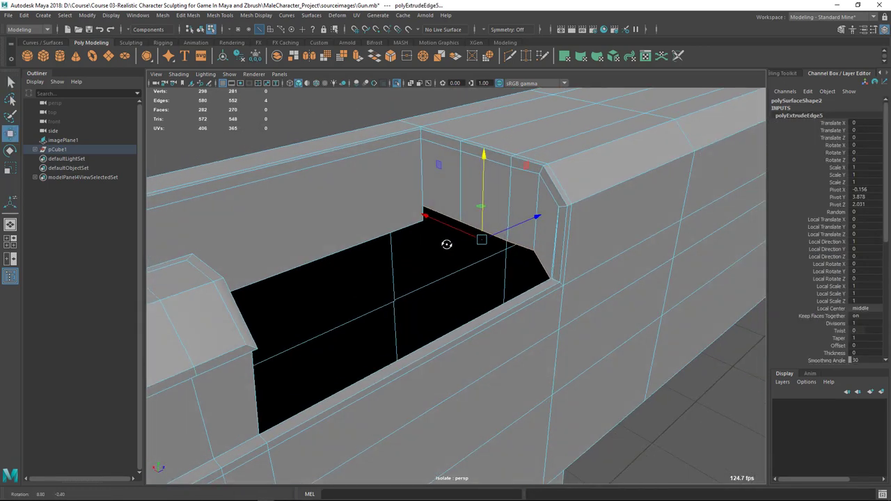
- Flatten the front wall's lower edges vertically and snap them to the height of the port's side rim
key("r")
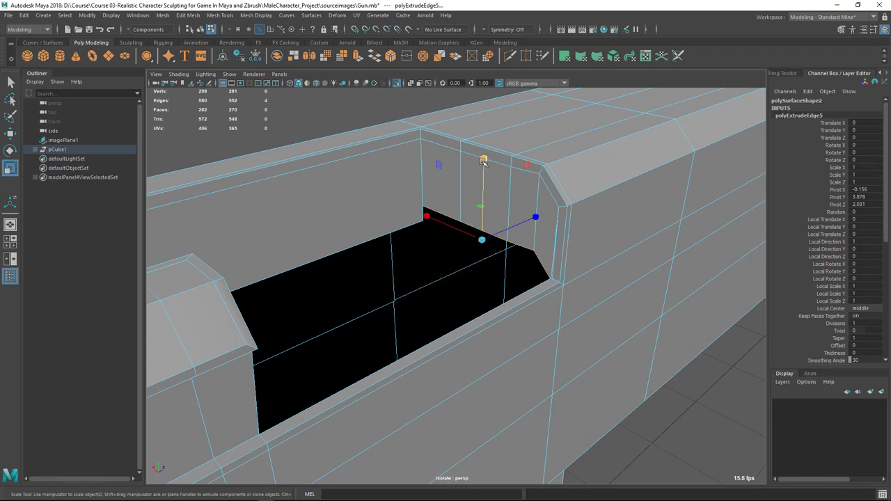
left_click_drag(483, 161, 478, 285)
key("w")
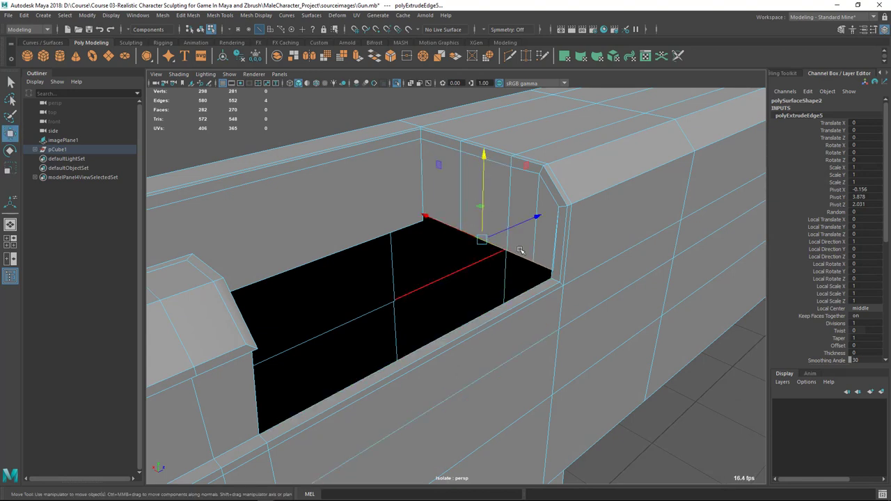
middle_click_drag(499, 252, 552, 275)
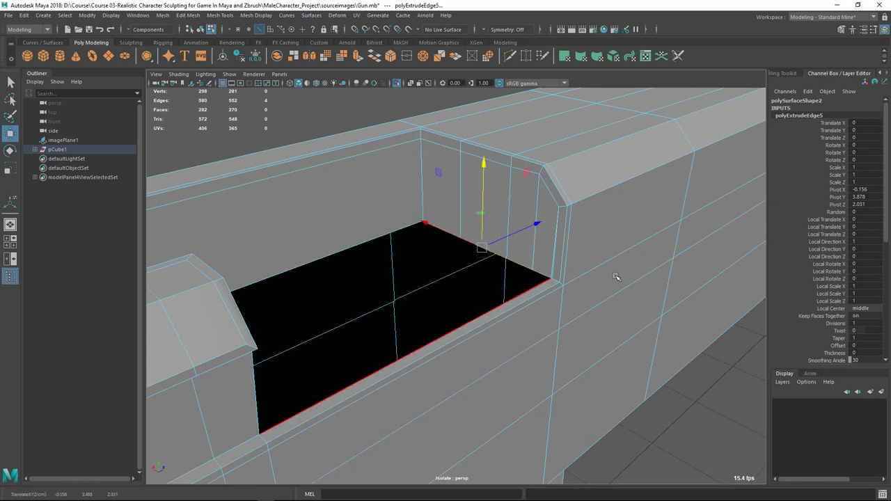
scroll(610, 340, "up", 4)
left_click_drag(612, 339, 652, 339, "alt")
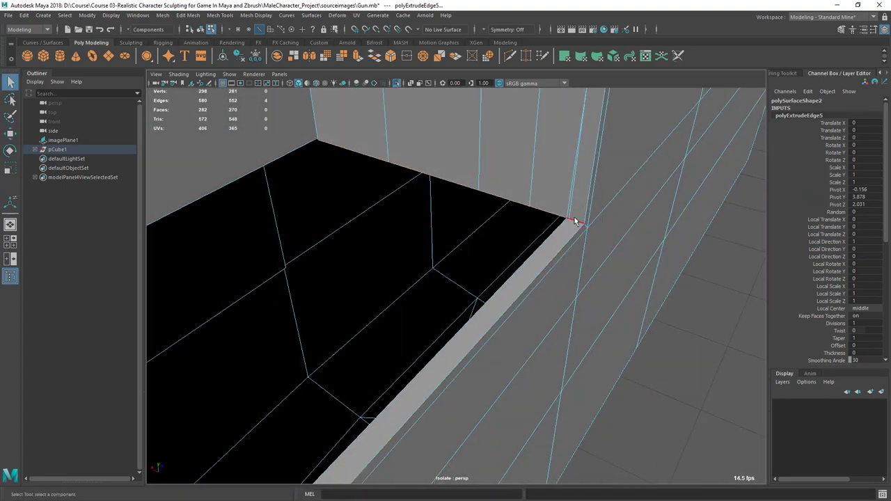
- Try to target-weld the front inner wall's loose lower vertex to the near corner of the port's side rim
right_click_drag(574, 220, 629, 179)
right_click_drag(524, 177, 571, 245, "shift")
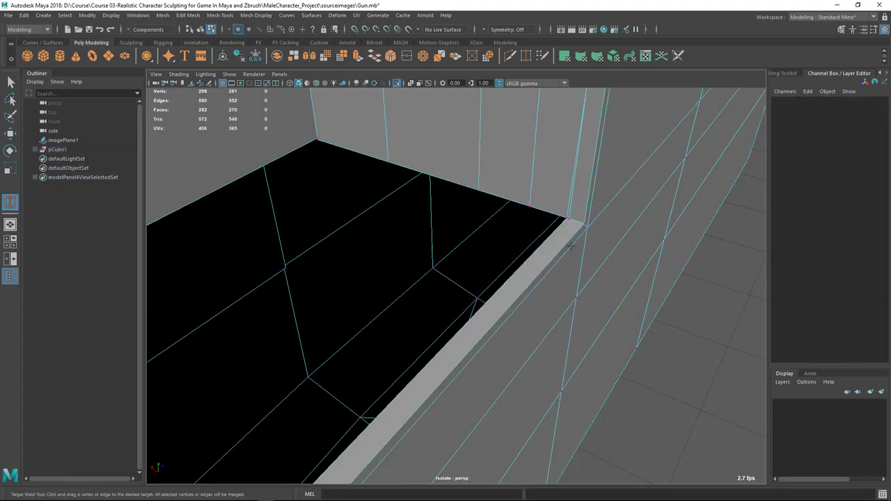
left_click_drag(555, 236, 583, 270, "alt")
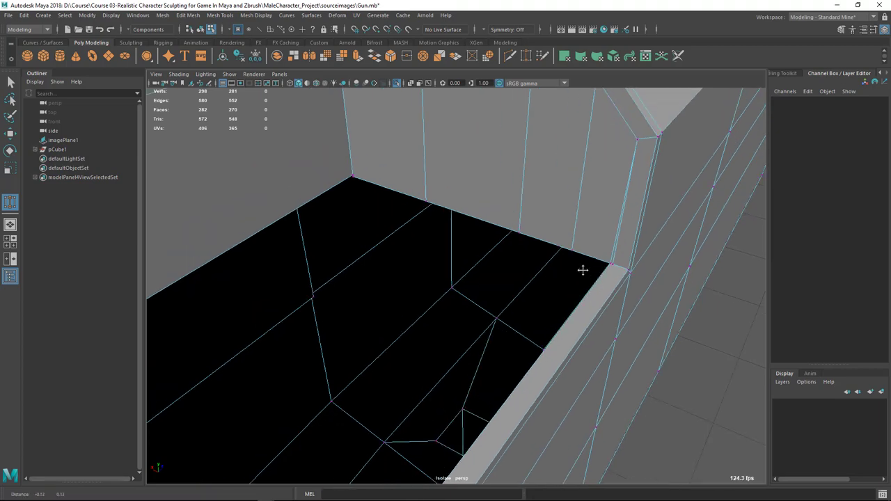
right_click_drag(583, 271, 634, 291, "alt")
left_click_drag(634, 290, 590, 357, "alt")
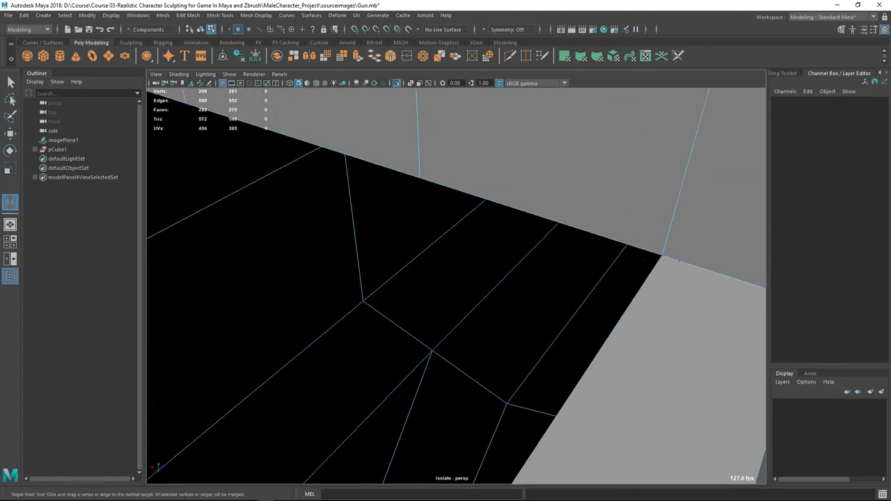
middle_click_drag(686, 281, 629, 302, "alt")
right_click_drag(629, 302, 592, 315, "alt")
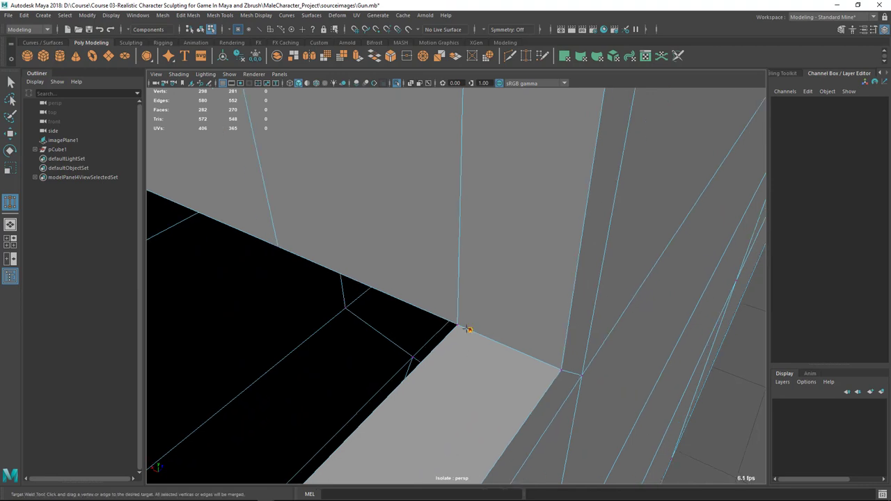
left_click_drag(497, 333, 640, 332, "alt")
key("q")
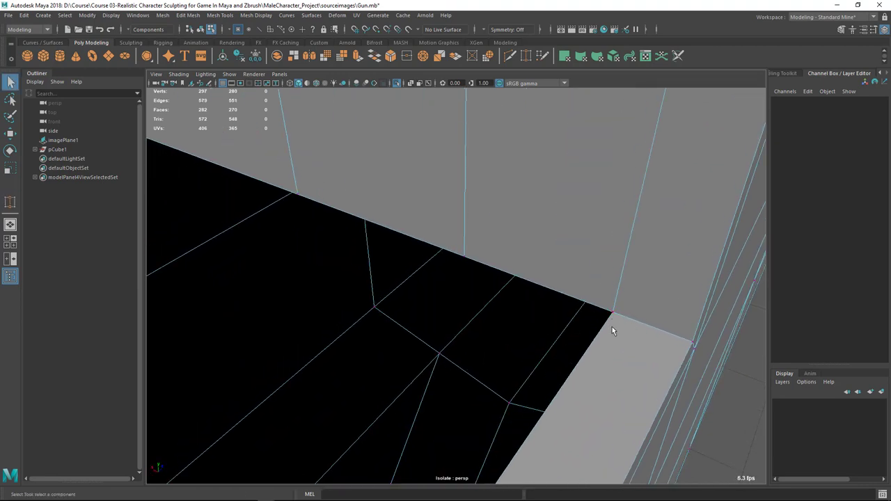
right_click_drag(575, 224, 661, 200)
key("ctrl+z")
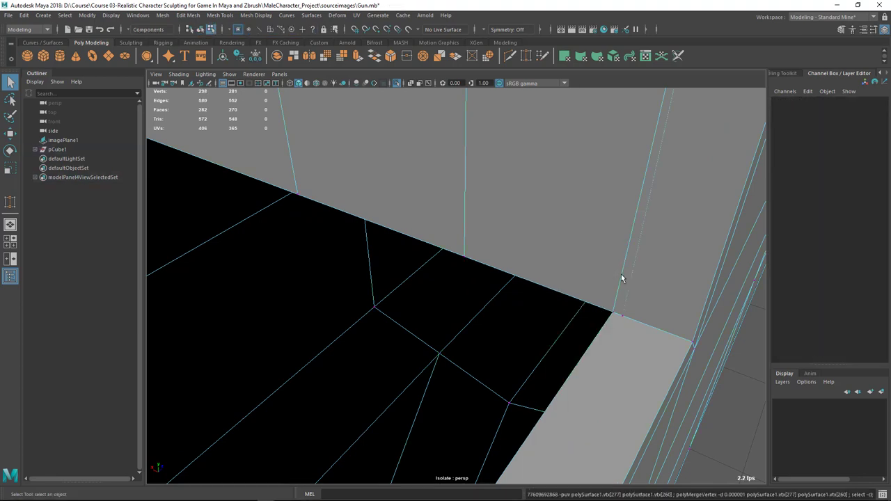
- Snap the front wall's loose lower vertex onto the side rim's corner vertex and merge the two to center
left_click(621, 312)
key("w")
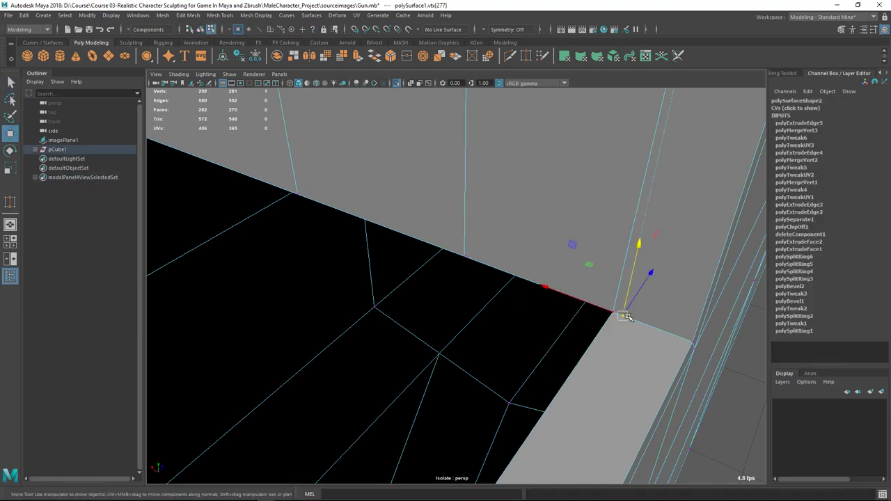
left_click_drag(626, 317, 592, 329)
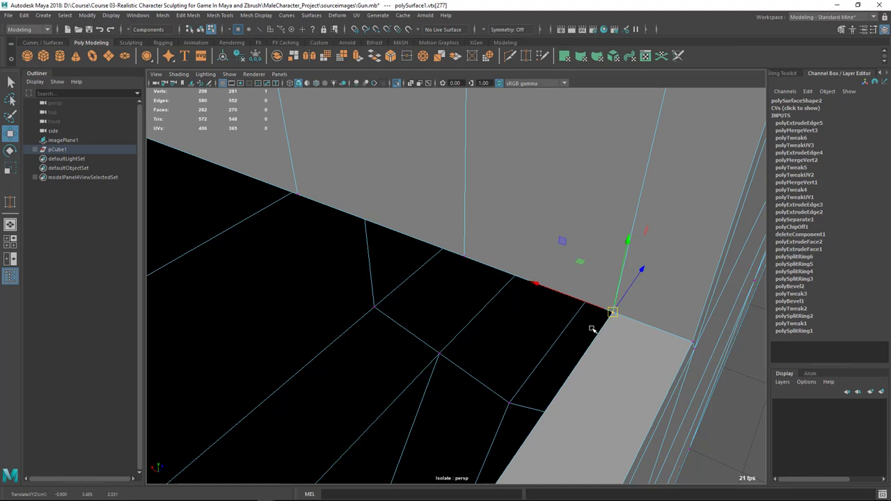
left_click(631, 366)
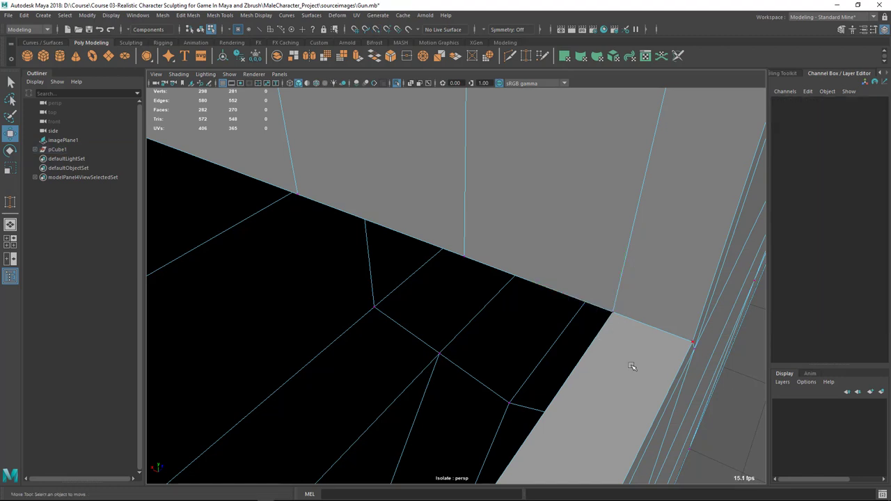
left_click(612, 312)
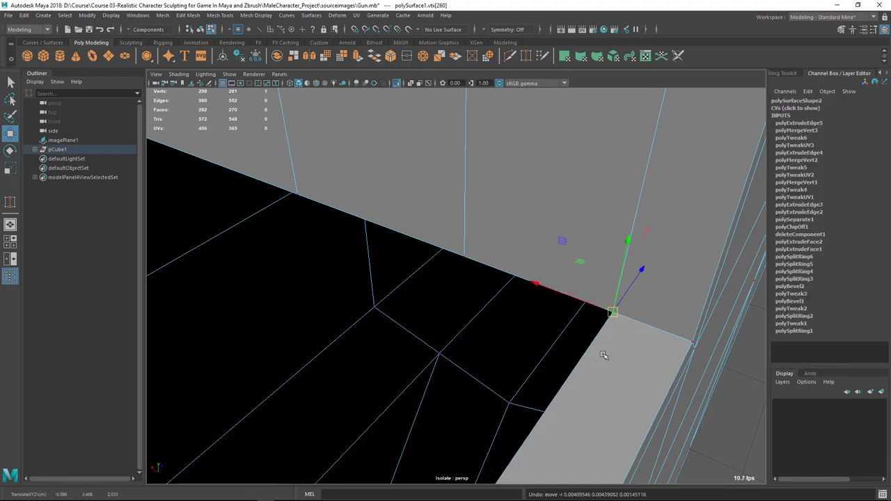
left_click(688, 449)
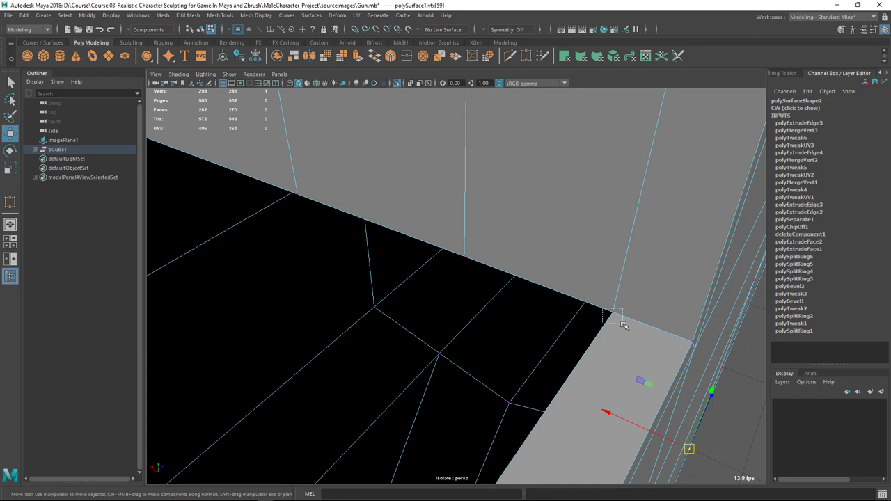
left_click_drag(602, 309, 624, 325)
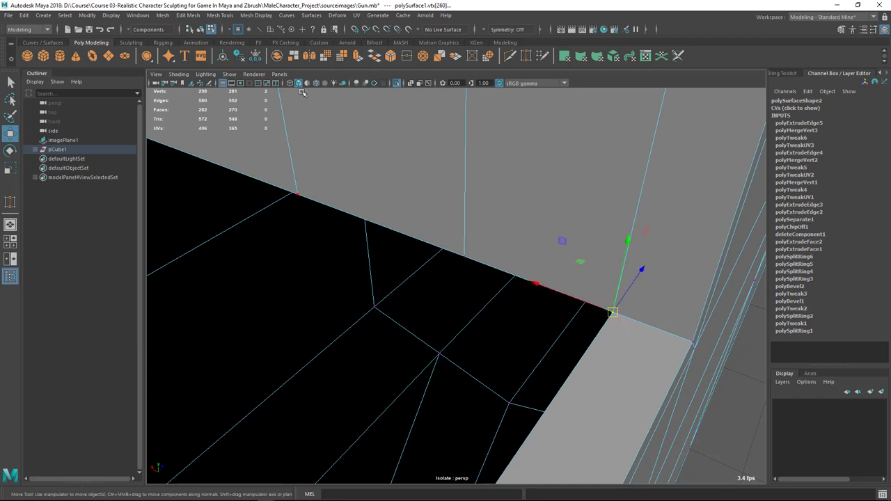
left_click(188, 15)
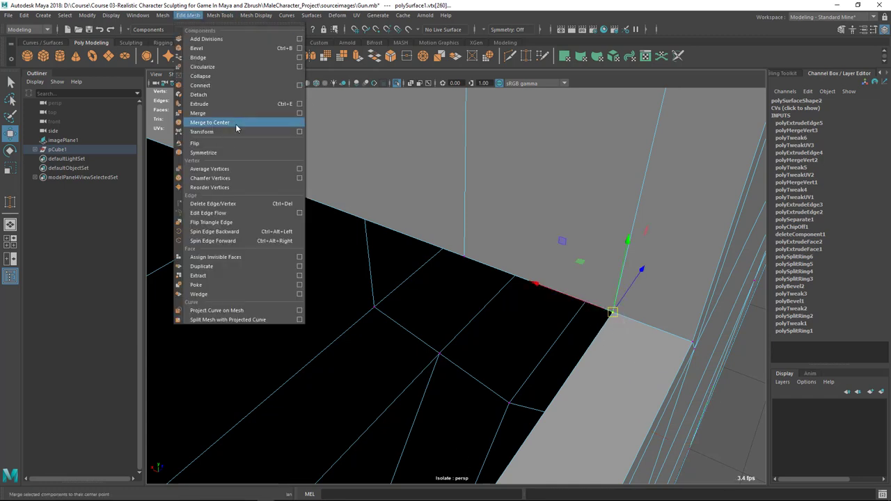
left_click(231, 122)
- Merge to center the two overlapping lower vertices at the port's inner corner, where the front and far-side walls meet
right_click_drag(605, 269, 536, 269, "alt")
left_click_drag(536, 268, 473, 271, "alt")
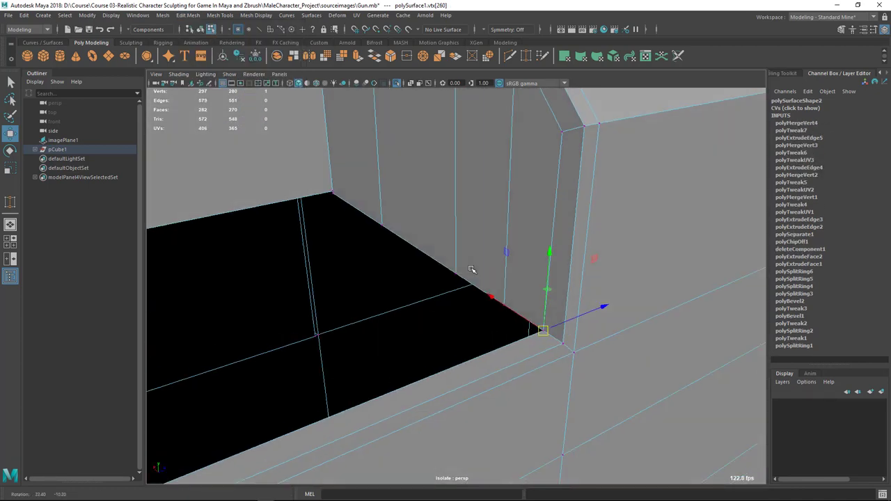
middle_click_drag(473, 270, 495, 306, "alt")
right_click_drag(496, 306, 419, 217, "alt")
left_click_drag(389, 188, 489, 283, "alt")
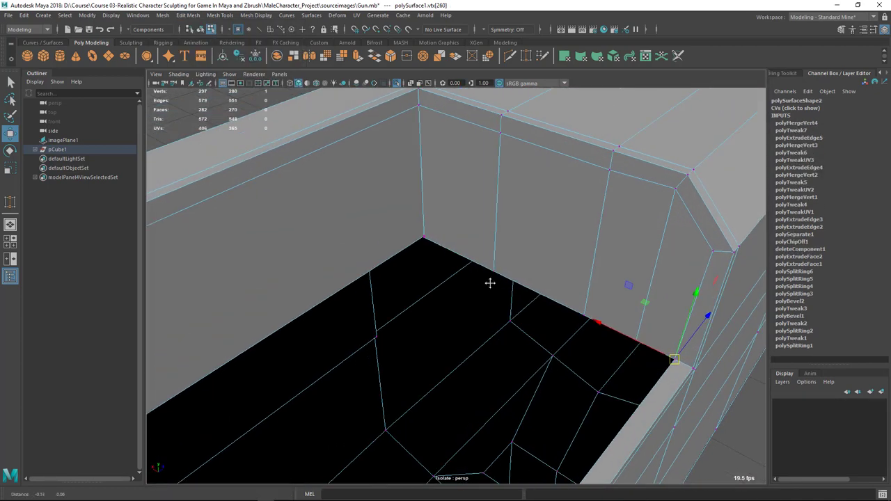
right_click_drag(489, 283, 400, 250, "alt")
key("q")
left_click(428, 238)
key("w")
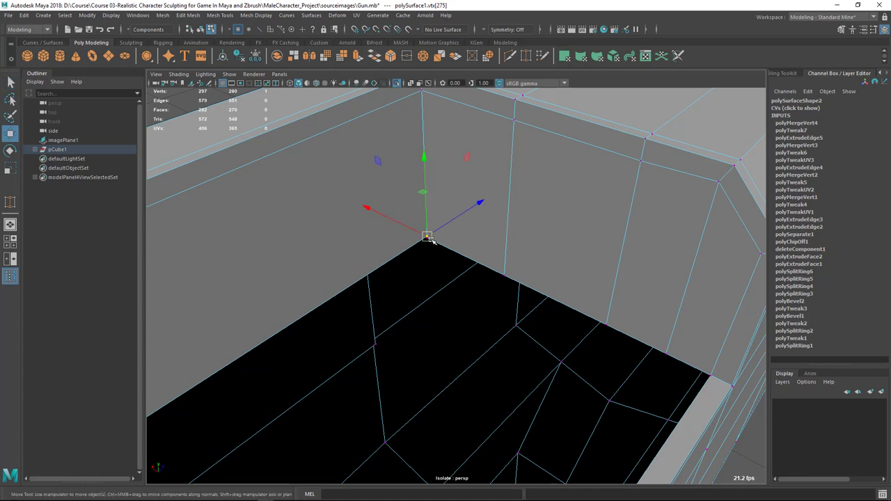
left_click_drag(428, 236, 432, 243)
key("ctrl+z")
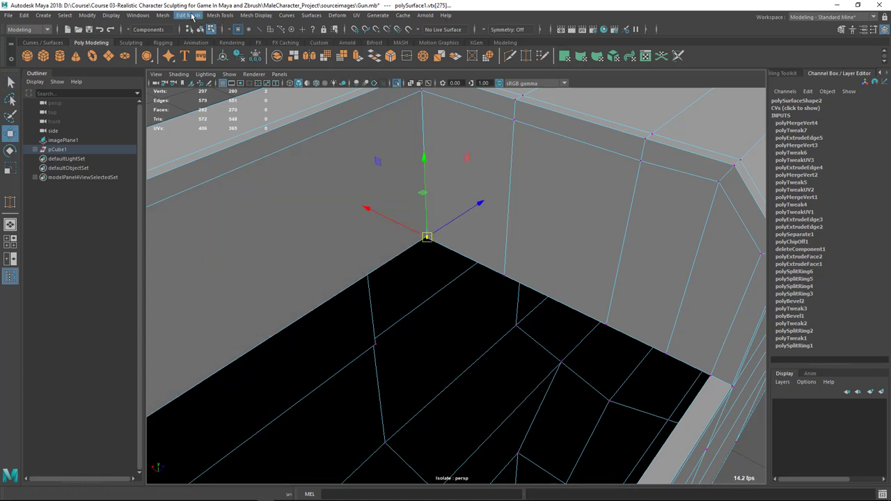
left_click(188, 14)
left_click(212, 124)
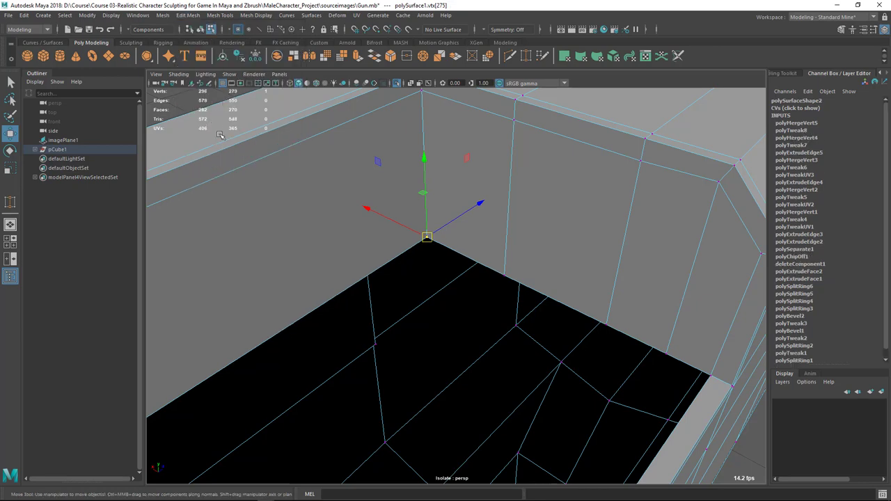
- Select the recessed panel face on the opposite side of the slide and grow the selection once to its surrounding faces
key("q")
scroll(450, 290, "down", 3)
left_click_drag(450, 291, 437, 235, "alt")
scroll(477, 282, "down", 5)
right_click_drag(604, 314, 433, 314, "alt")
middle_click_drag(433, 314, 457, 225, "alt")
left_click_drag(456, 225, 543, 247, "alt")
left_click_drag(453, 251, 493, 256, "alt")
right_click_drag(494, 257, 587, 288, "alt")
scroll(587, 288, "down", 5)
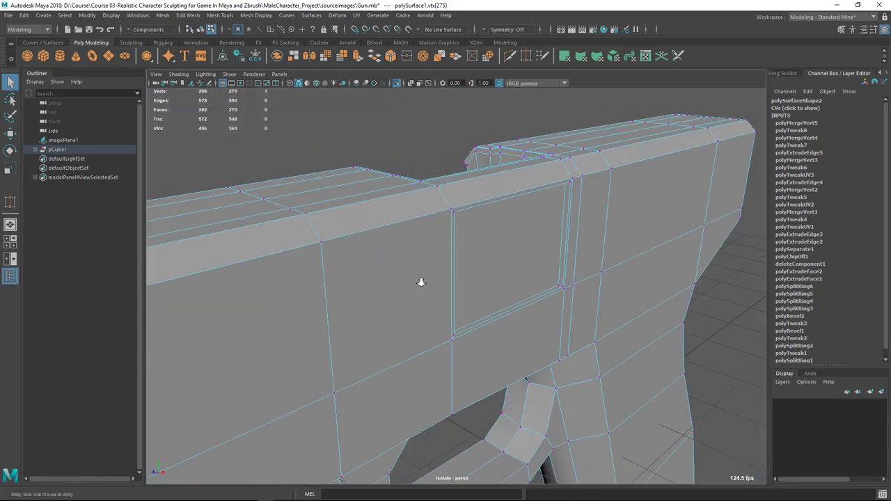
left_click_drag(419, 280, 448, 274, "alt")
right_click_drag(448, 271, 603, 297, "alt")
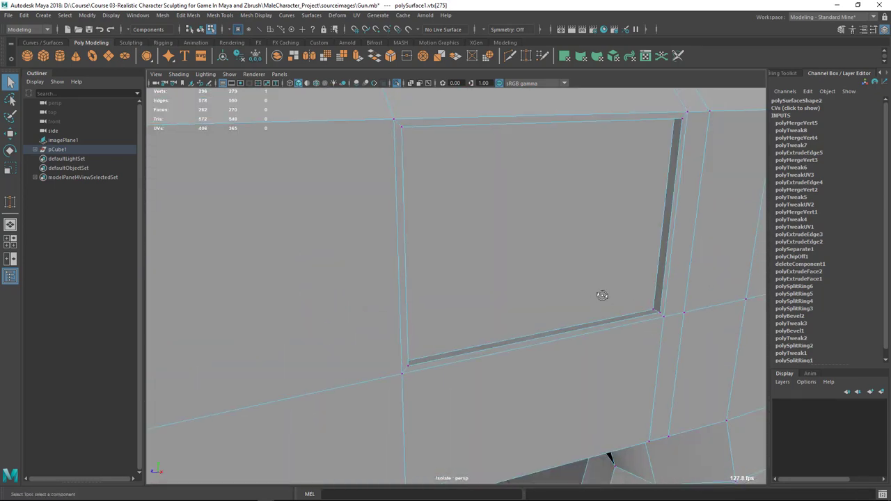
left_click_drag(602, 297, 610, 296, "alt")
right_click_drag(582, 234, 583, 251)
left_click(569, 222)
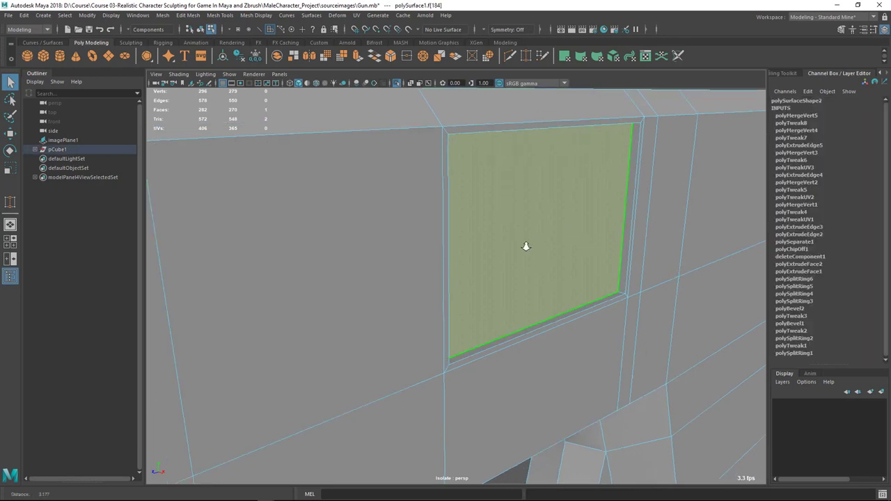
left_click_drag(525, 245, 527, 223, "alt")
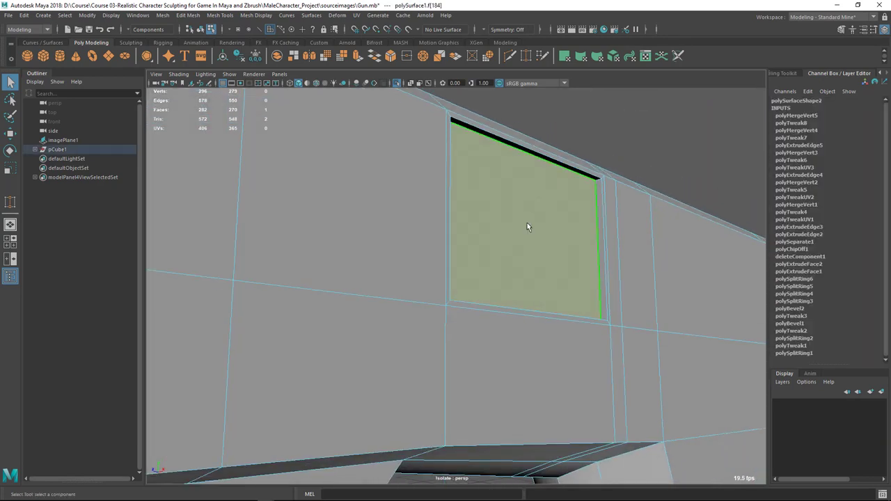
key("shift+period")
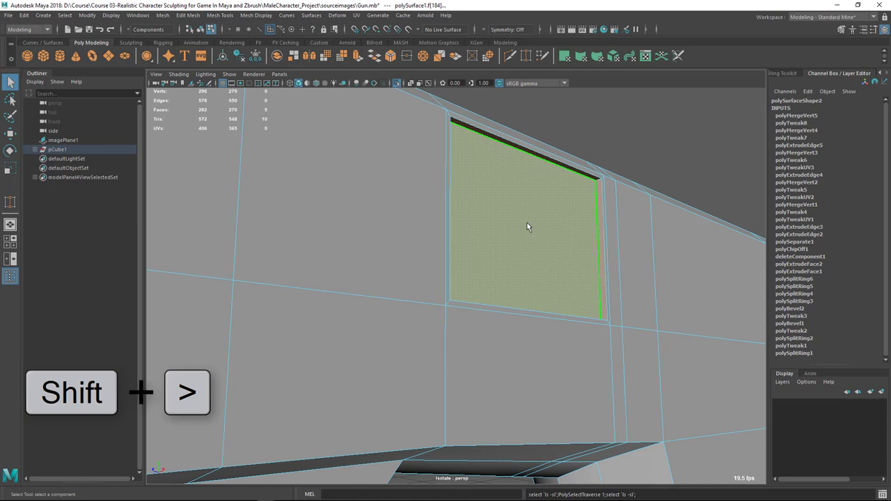
- Try deleting the recessed panel face together with only its first ring of surrounding faces
key("Delete")
right_click(617, 346)
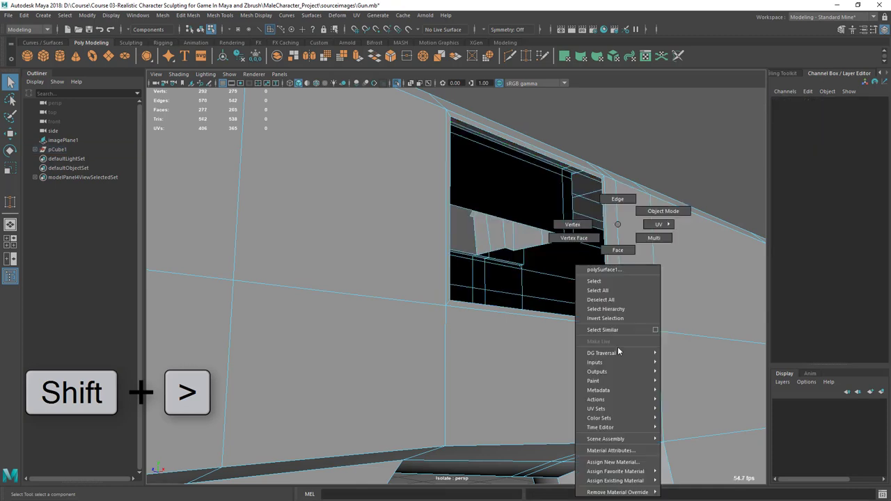
left_click(617, 250)
key("ctrl+z")
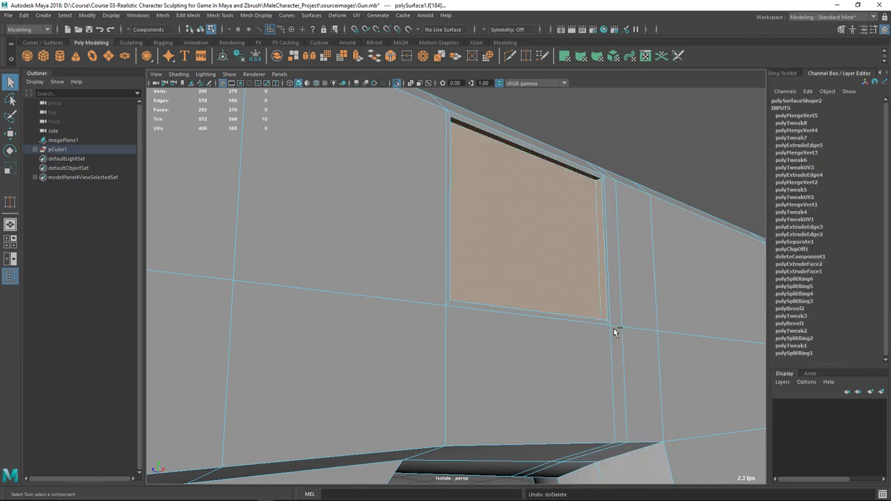
- Grow the panel selection by another ring to include the thin border faces, delete it all, and switch to edge selection
key("shift+period")
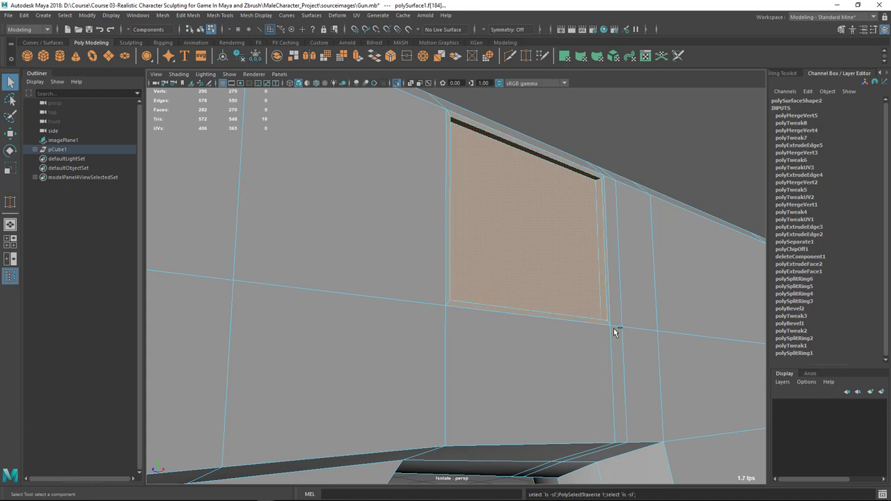
key("Delete")
key("F10")
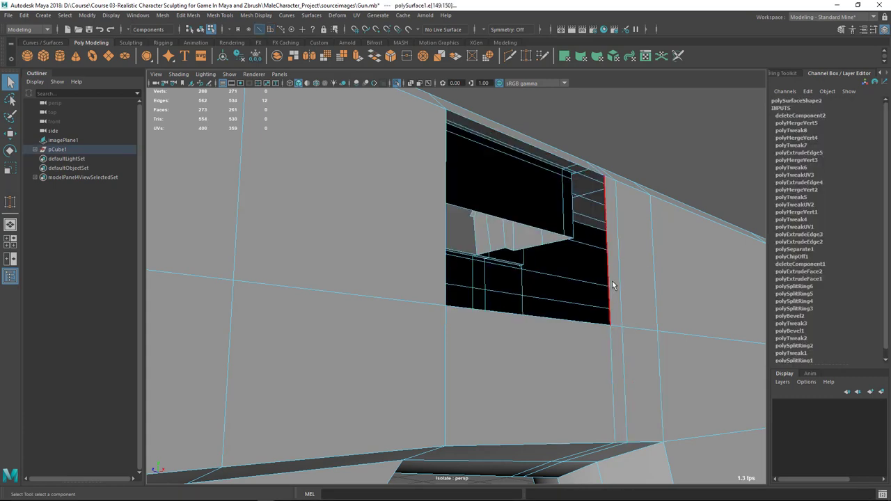